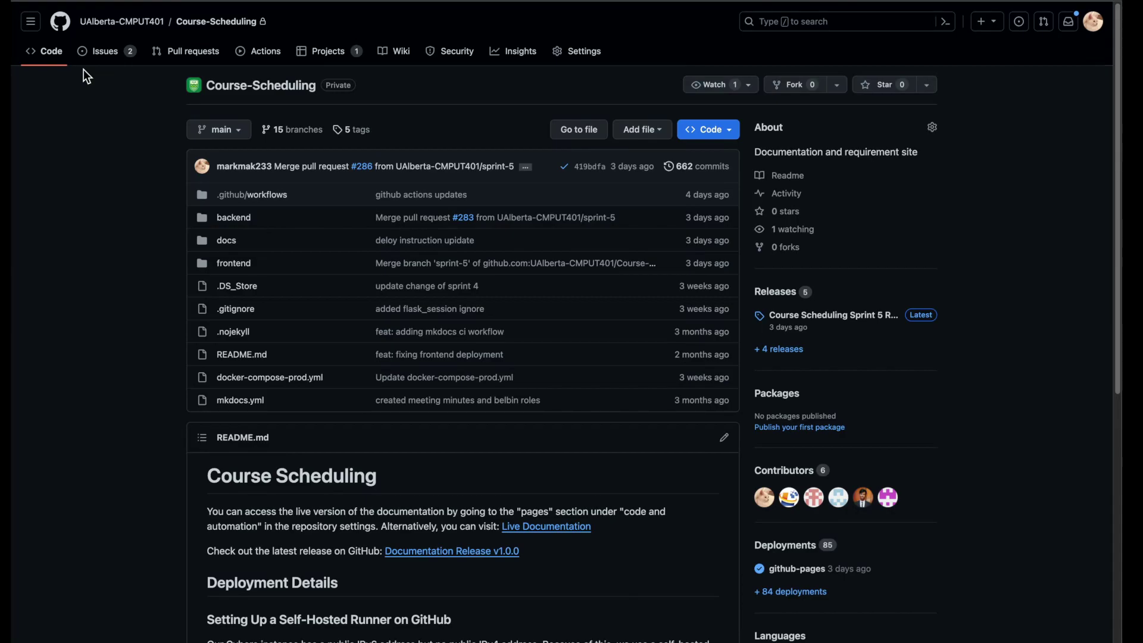
Step: Open the repository's backend folder and read its readme on local setup, running the server, unit tests and API documentation
{"action": "left_click", "coordinate": [227, 216]}
{"action": "scroll", "coordinate": [284, 342], "scroll_direction": "down", "scroll_amount": 4}
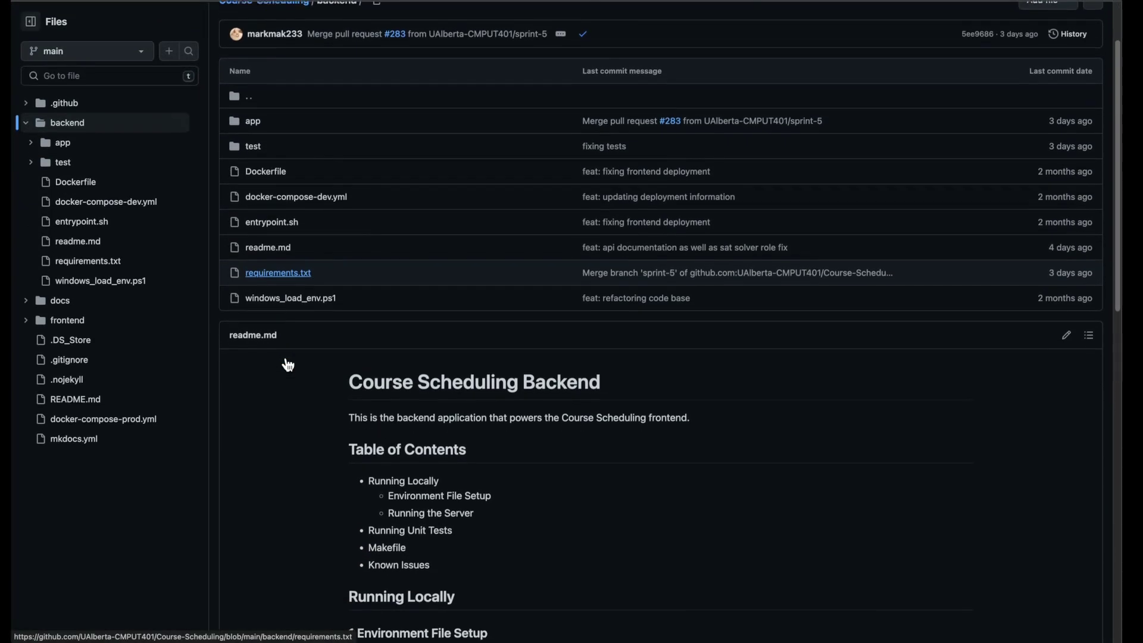
{"action": "scroll", "coordinate": [285, 357], "scroll_direction": "down", "scroll_amount": 3}
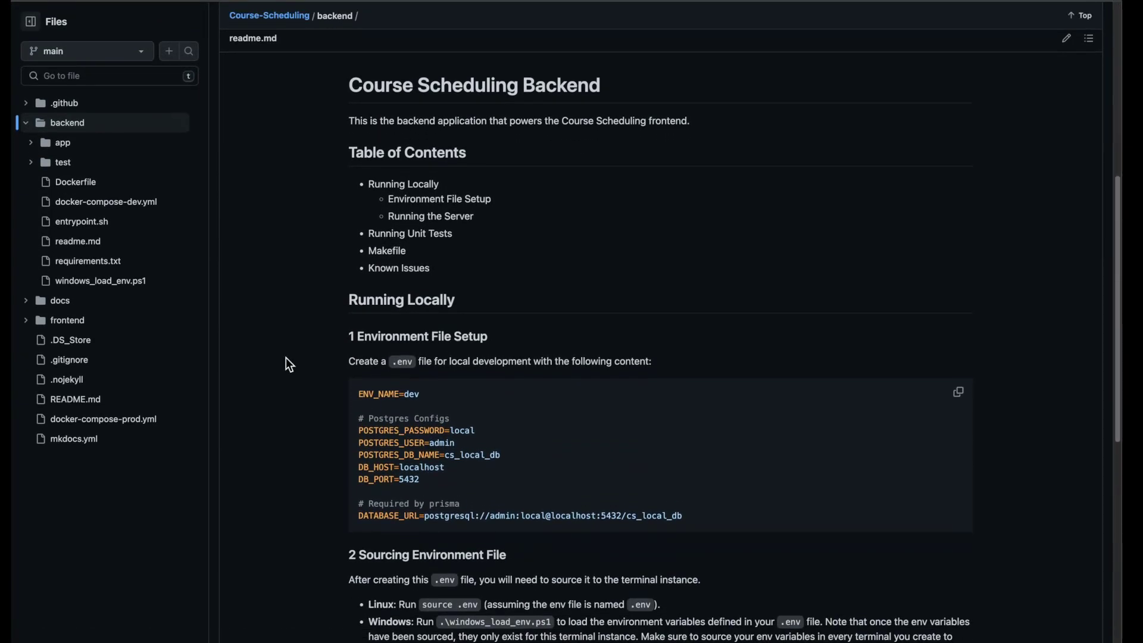
{"action": "scroll", "coordinate": [285, 358], "scroll_direction": "down", "scroll_amount": 3}
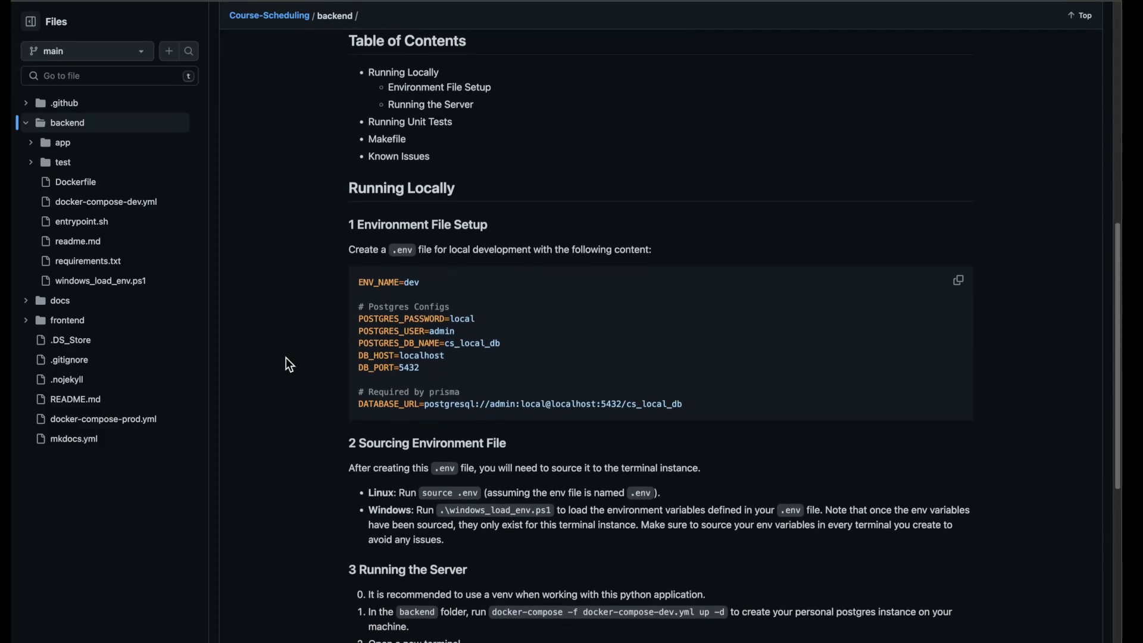
{"action": "scroll", "coordinate": [286, 359], "scroll_direction": "down", "scroll_amount": 3}
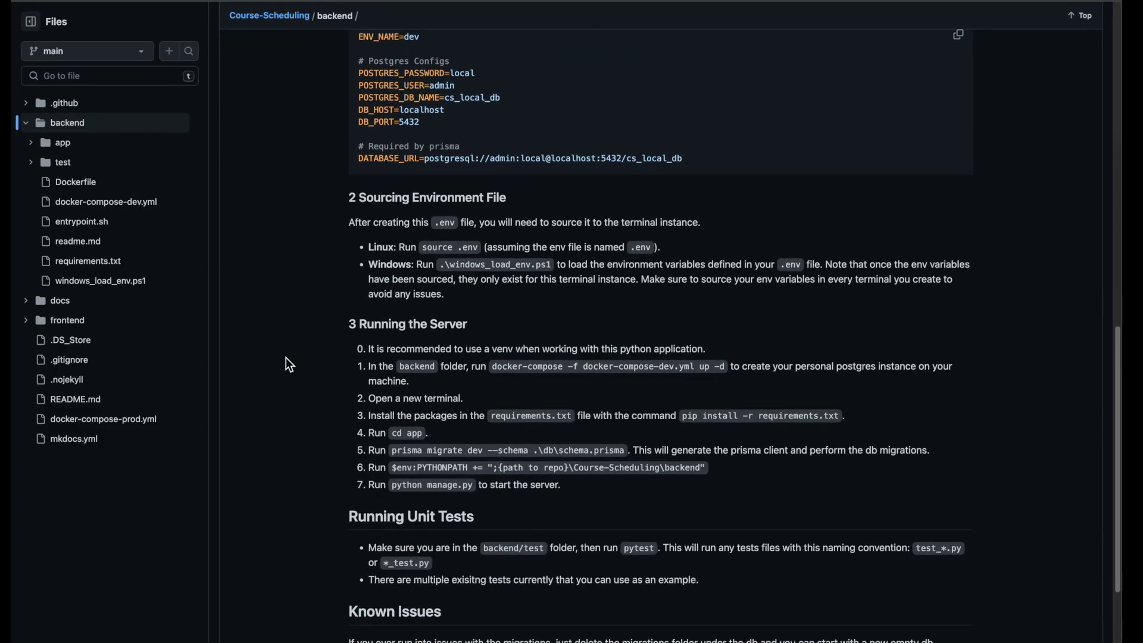
{"action": "scroll", "coordinate": [289, 364], "scroll_direction": "down", "scroll_amount": 3}
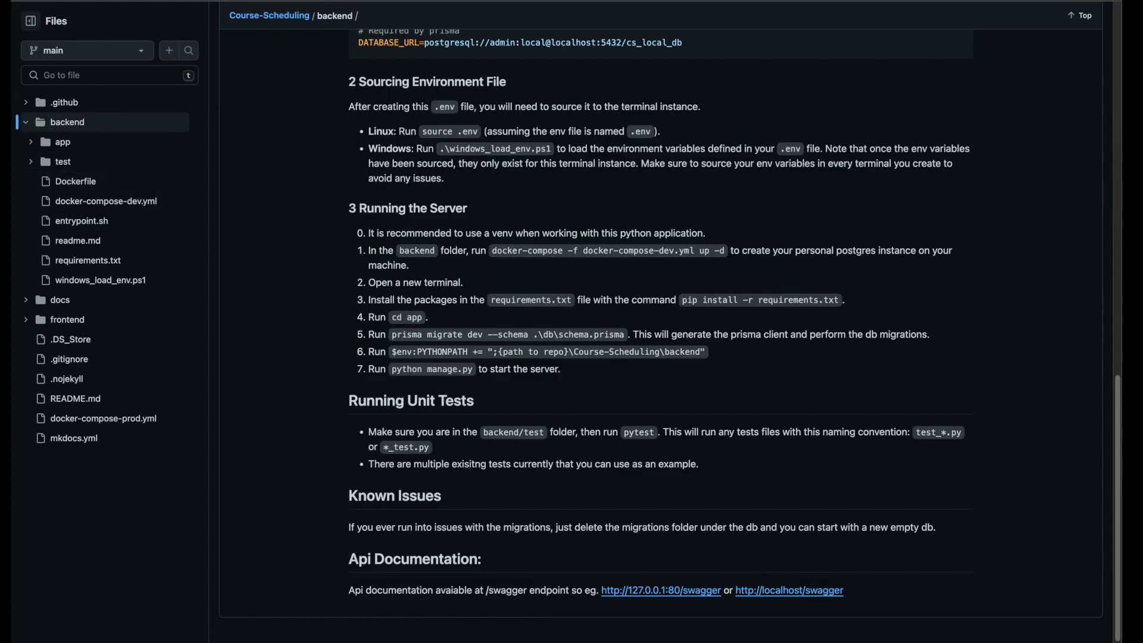
Step: Return to the repository root, open the frontend folder and read its README on getting started and the sample .env file
{"action": "key", "text": "alt+Left"}
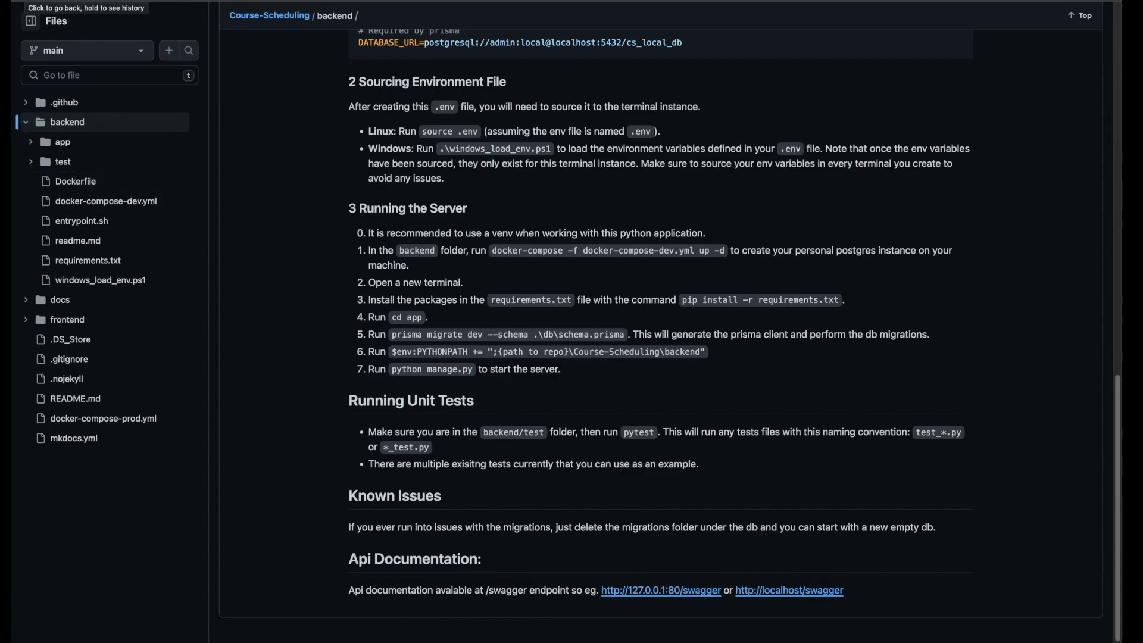
{"action": "left_click", "coordinate": [237, 263]}
{"action": "scroll", "coordinate": [337, 412], "scroll_direction": "down", "scroll_amount": 8}
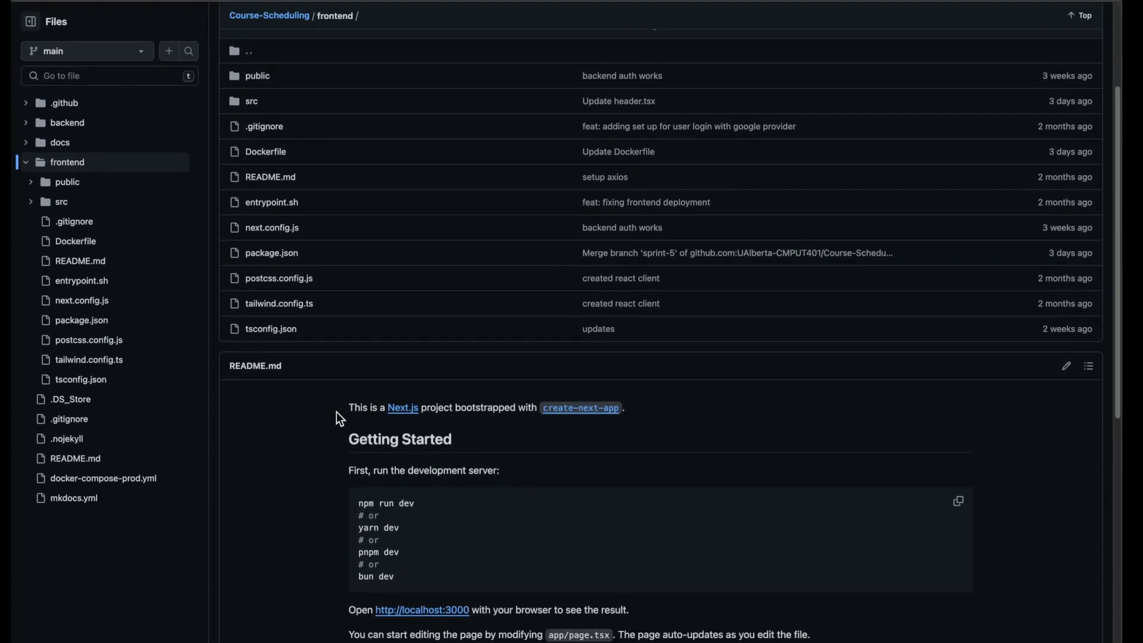
{"action": "scroll", "coordinate": [337, 412], "scroll_direction": "down", "scroll_amount": 1}
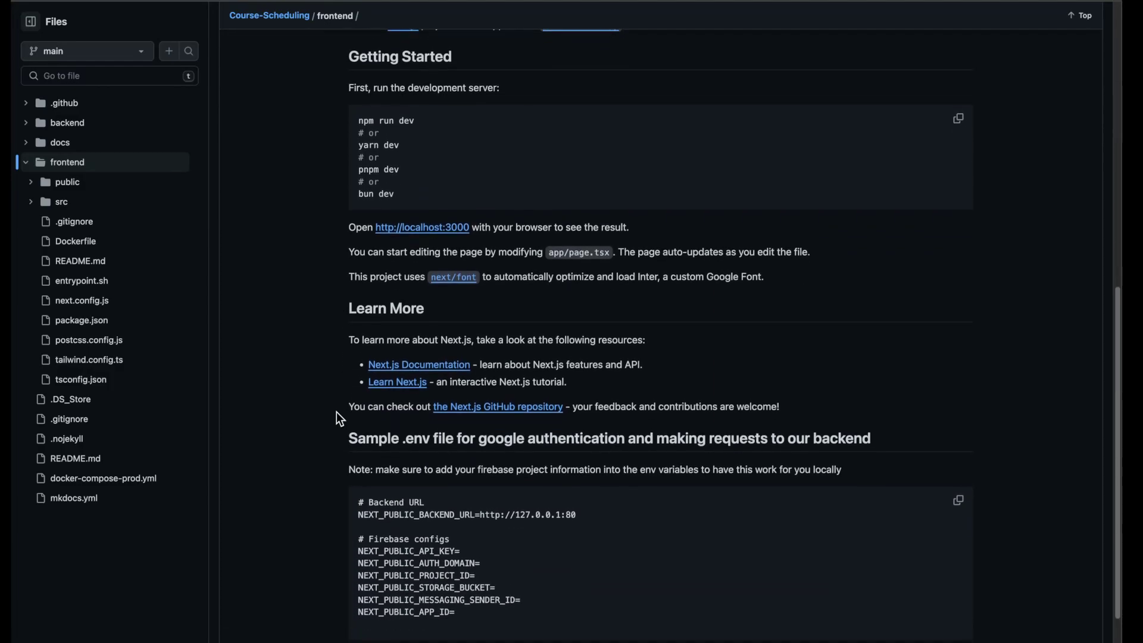
{"action": "scroll", "coordinate": [337, 412], "scroll_direction": "down", "scroll_amount": 1}
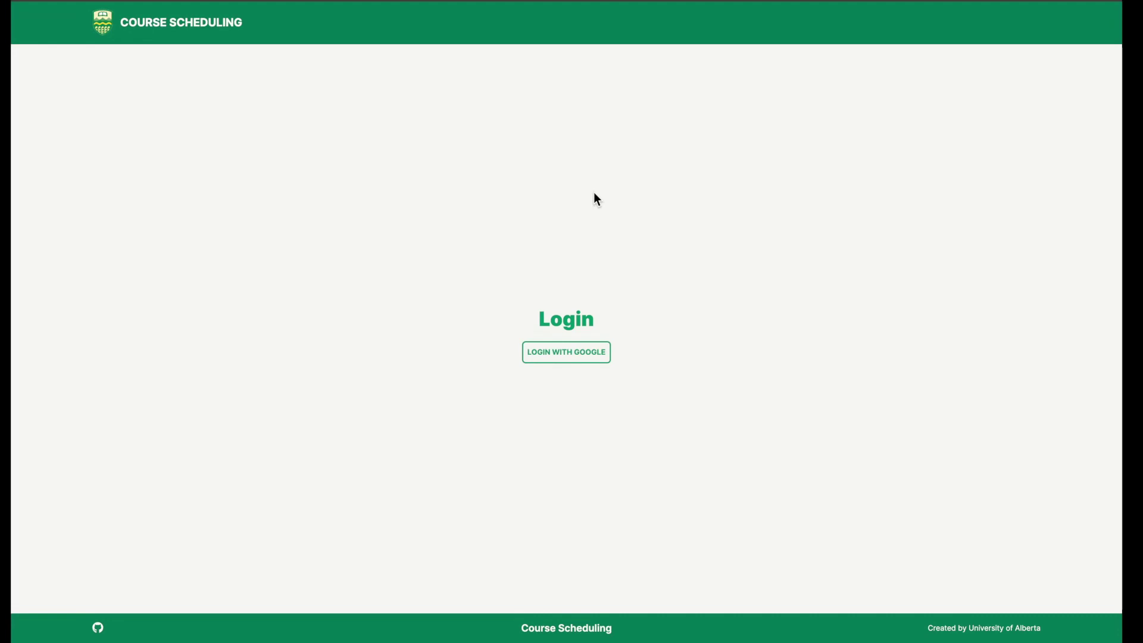
Step: Switch to the Course Scheduling site and log in with Google, trying the Gmail account first and using the university account on the second attempt
{"action": "left_click", "coordinate": [562, 349]}
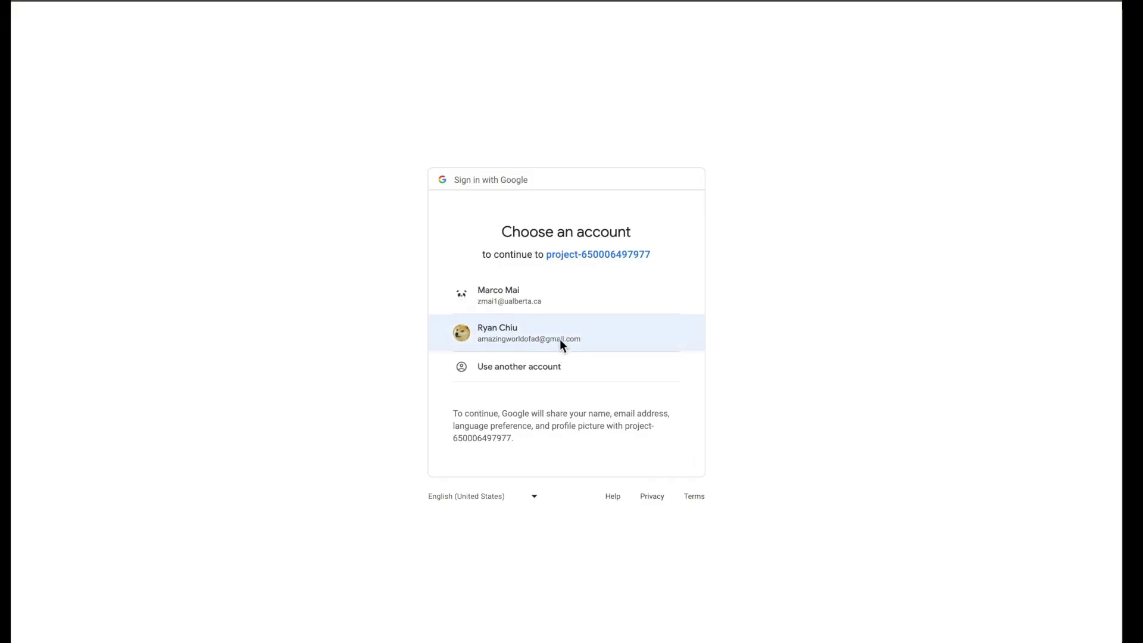
{"action": "left_click", "coordinate": [520, 328]}
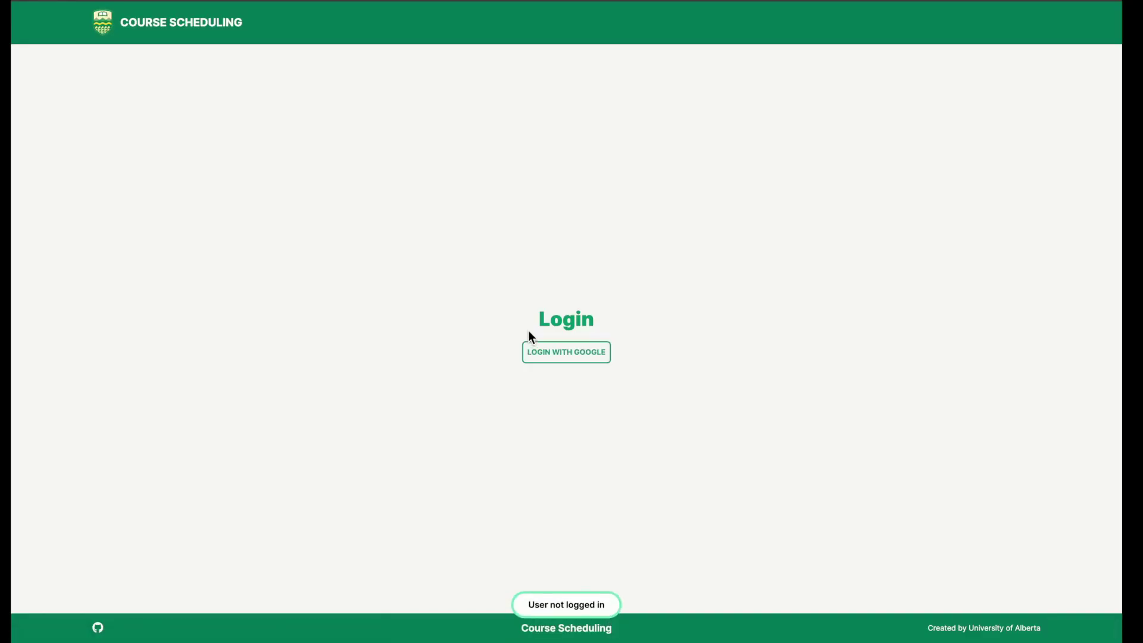
{"action": "left_click", "coordinate": [545, 347]}
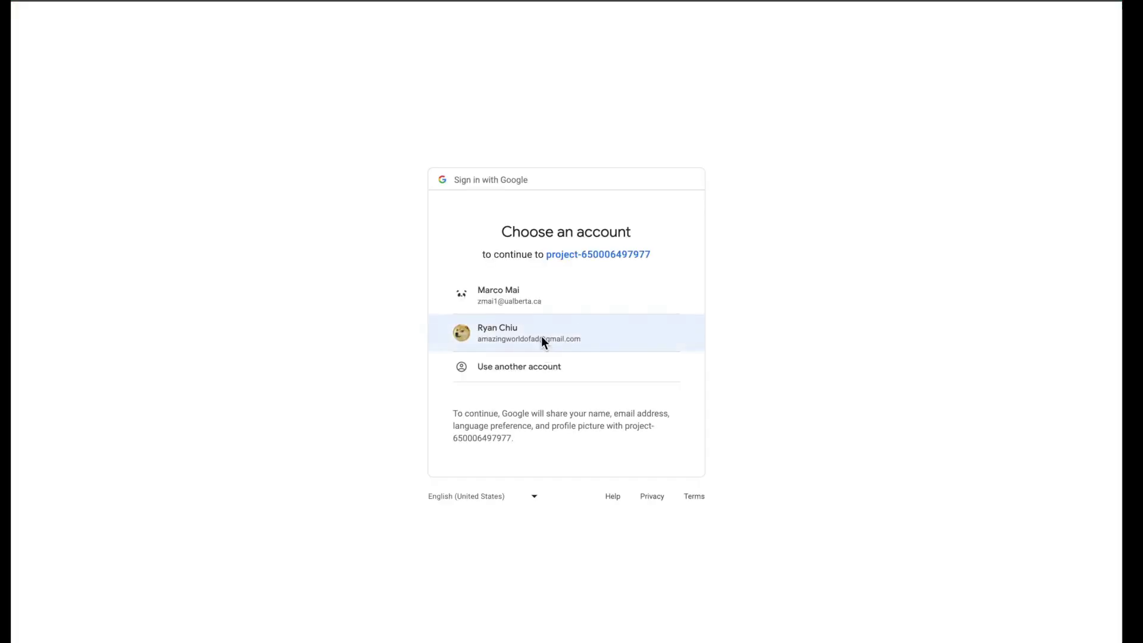
{"action": "left_click", "coordinate": [524, 309]}
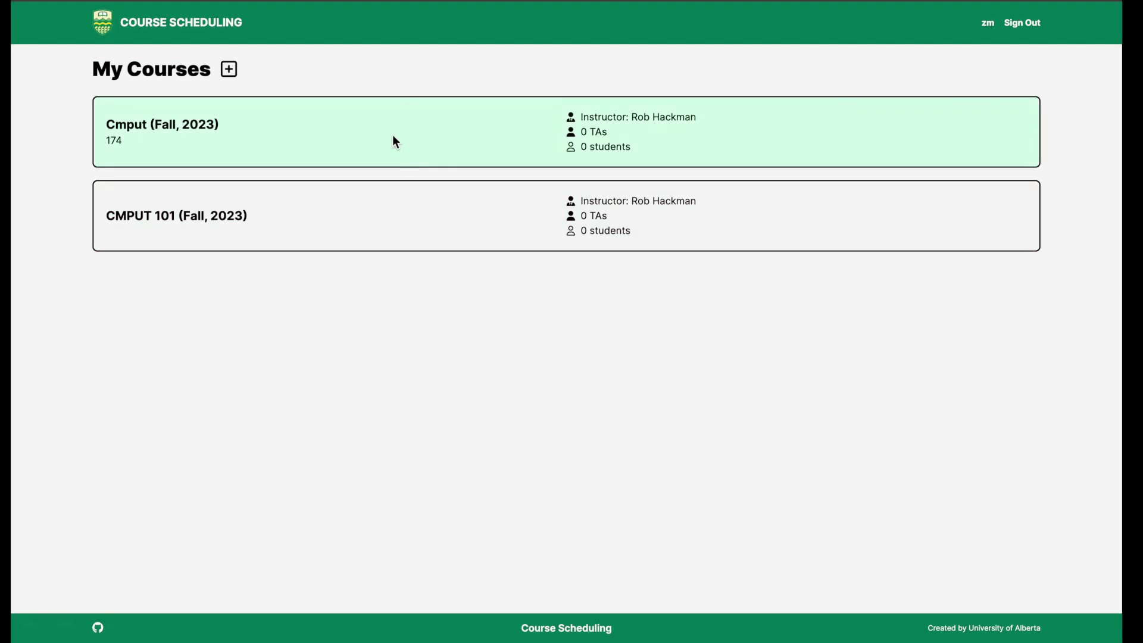
Step: Start a new course with code STAT 151, title EXAMPLE and description EXAMPLE
{"action": "left_click", "coordinate": [230, 69]}
{"action": "left_click", "coordinate": [304, 292]}
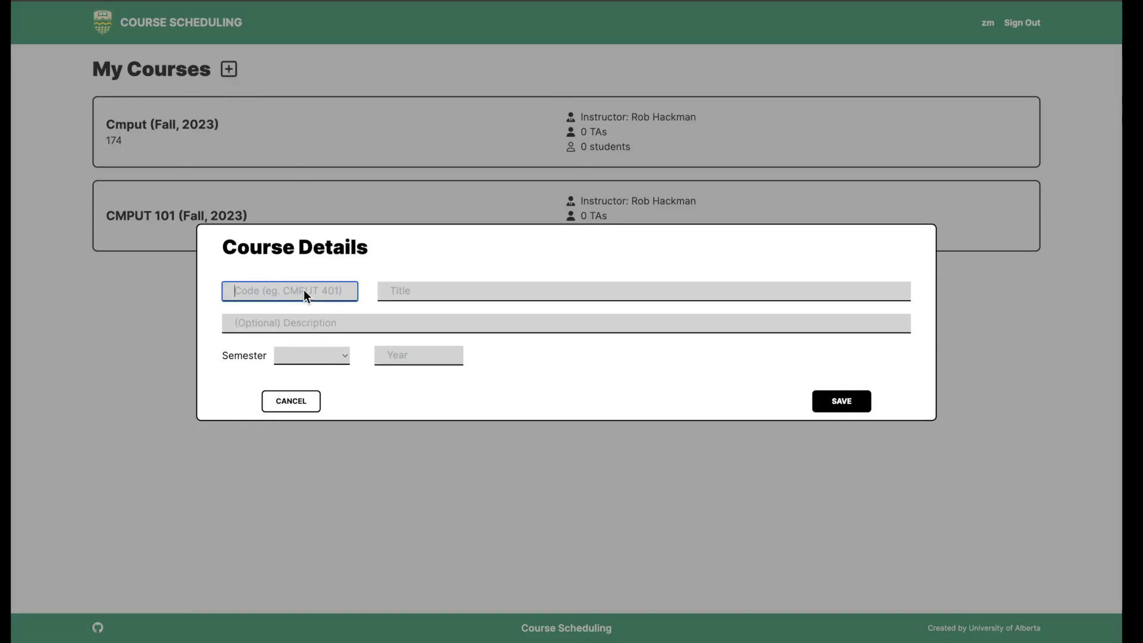
{"action": "key", "text": "Caps_Lock"}
{"action": "type", "text": "STAT 151"}
{"action": "left_click", "coordinate": [454, 295]}
{"action": "type", "text": "EXAMPLE"}
{"action": "left_click", "coordinate": [380, 322]}
{"action": "type", "text": "EXAMPLE"}
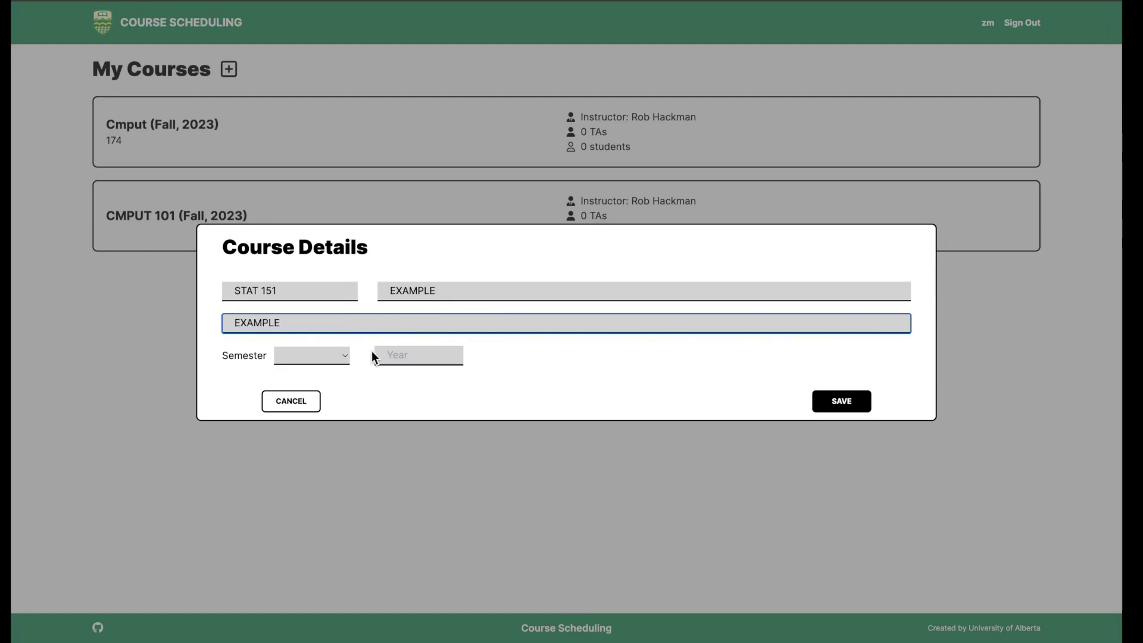
Step: Set the new course's semester to Winter and its year to 2023, and save the course
{"action": "left_click", "coordinate": [331, 358]}
{"action": "left_click", "coordinate": [319, 388]}
{"action": "left_click", "coordinate": [419, 355]}
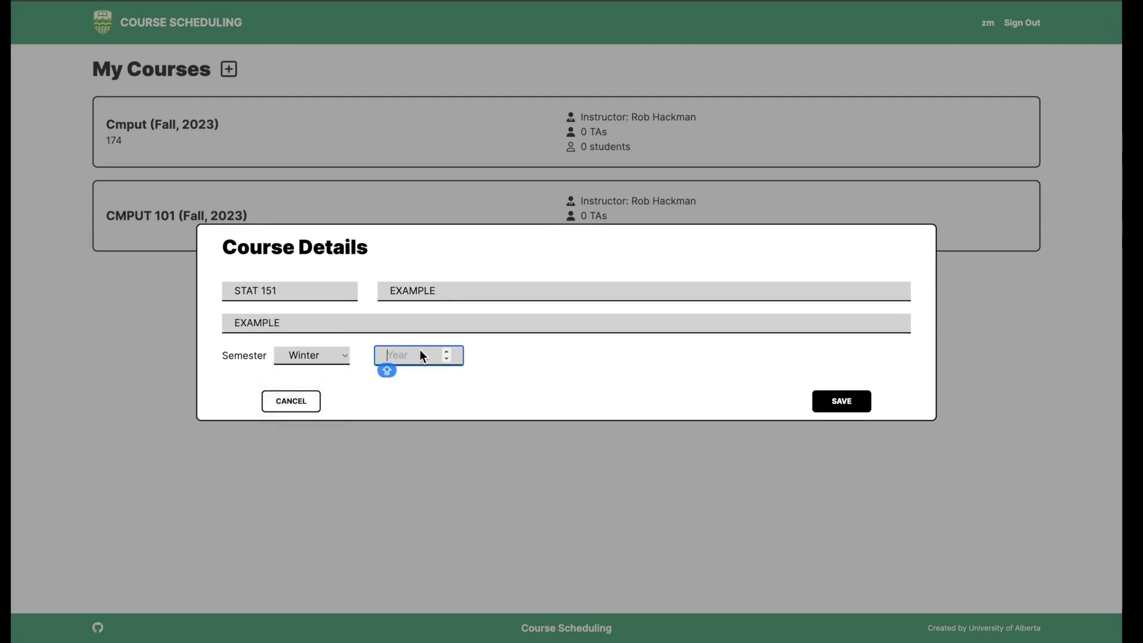
{"action": "type", "text": "2023"}
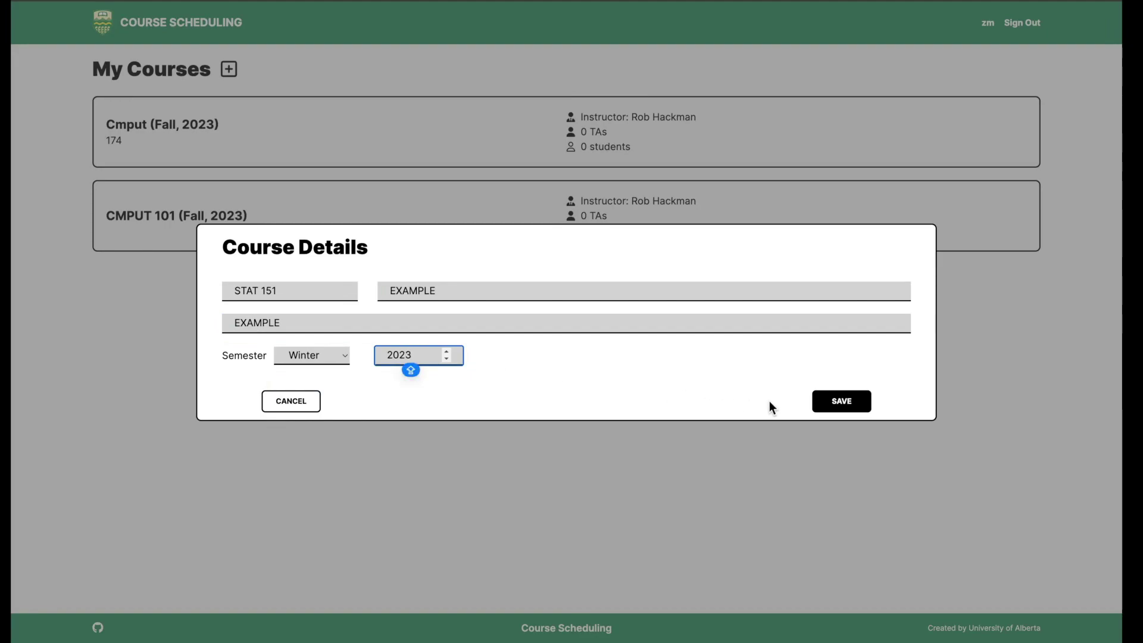
{"action": "left_click", "coordinate": [846, 402]}
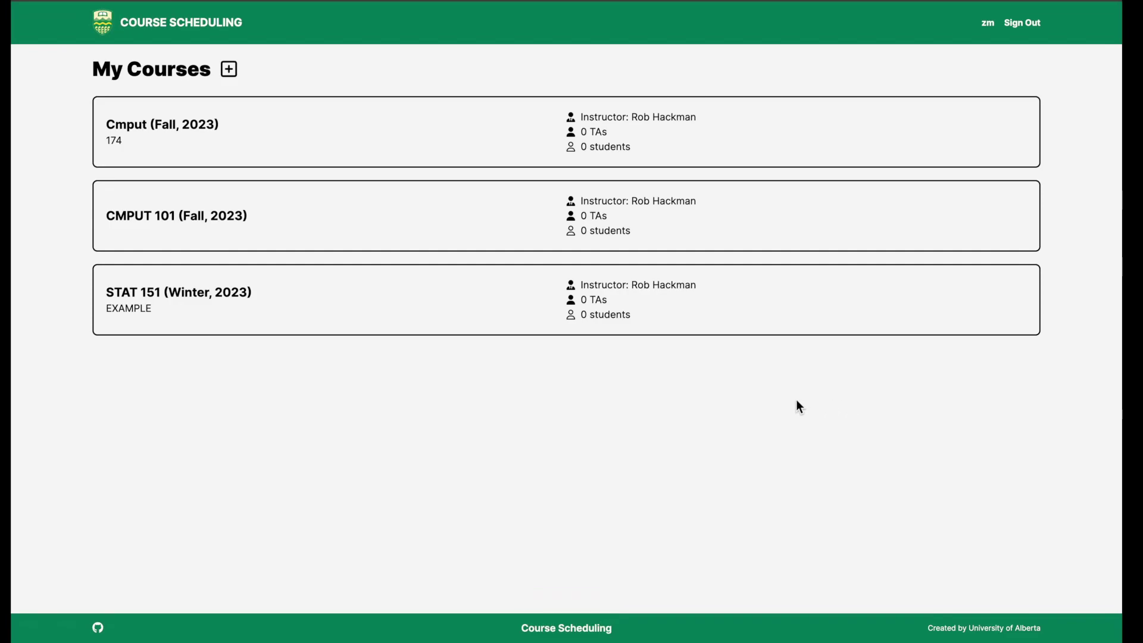
Step: Edit the STAT 151 course, changing its description and title to EXAMPLE2, and save the changes
{"action": "mouse_move", "coordinate": [878, 317]}
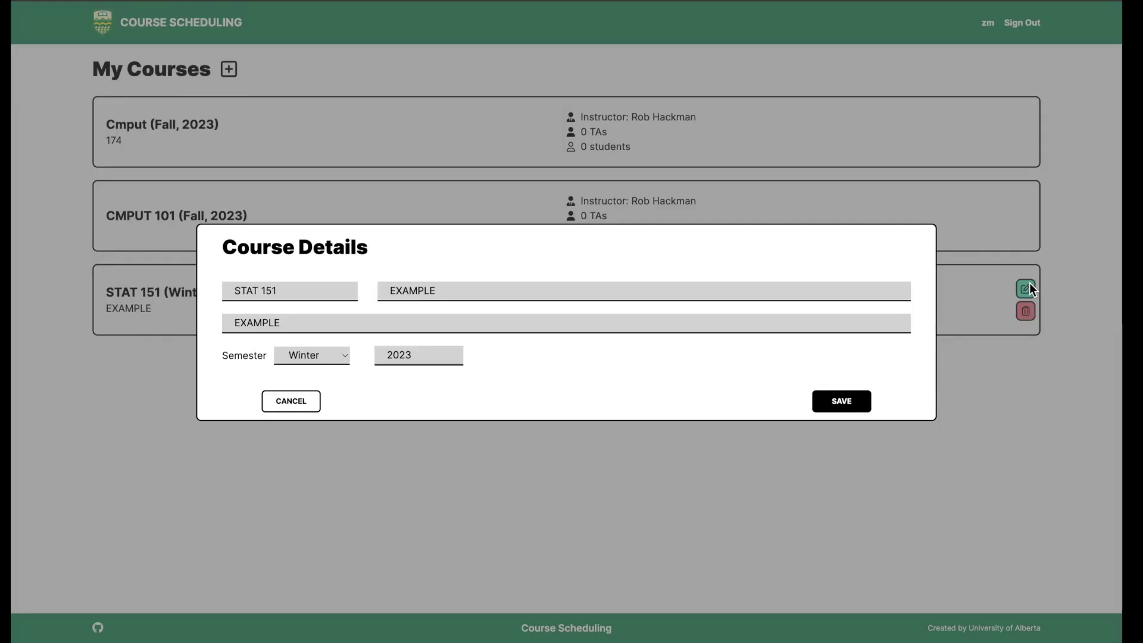
{"action": "left_click", "coordinate": [1028, 287]}
{"action": "left_click", "coordinate": [522, 328]}
{"action": "type", "text": "2"}
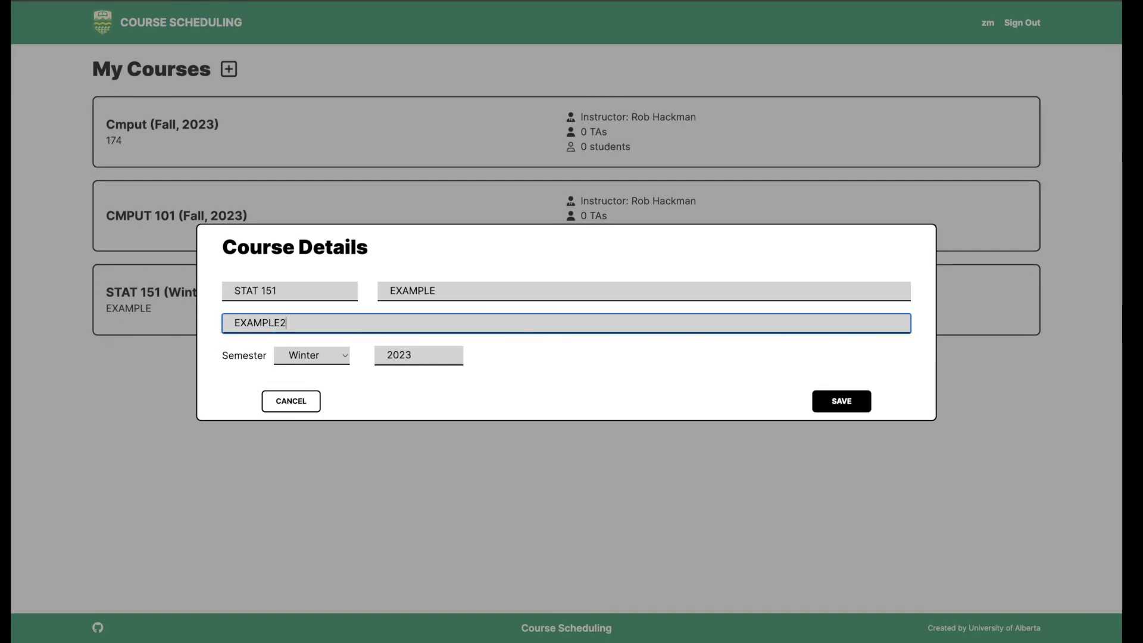
{"action": "left_click", "coordinate": [561, 289]}
{"action": "type", "text": "2"}
{"action": "left_click", "coordinate": [842, 402]}
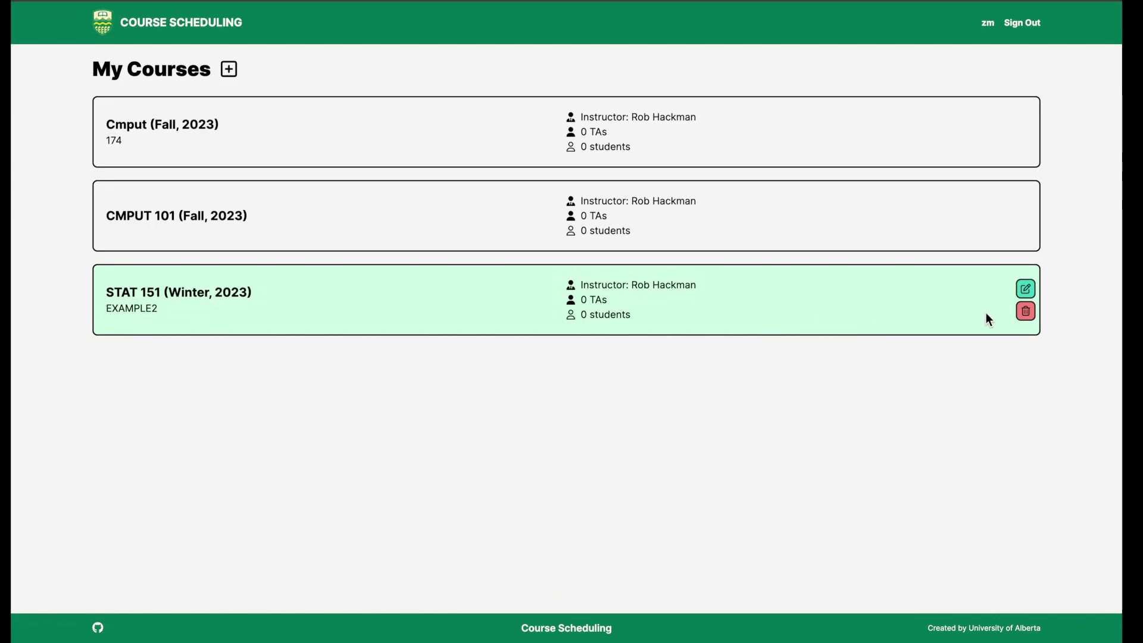
Step: Delete the STAT 151 course and confirm the deletion
{"action": "left_click", "coordinate": [1028, 311]}
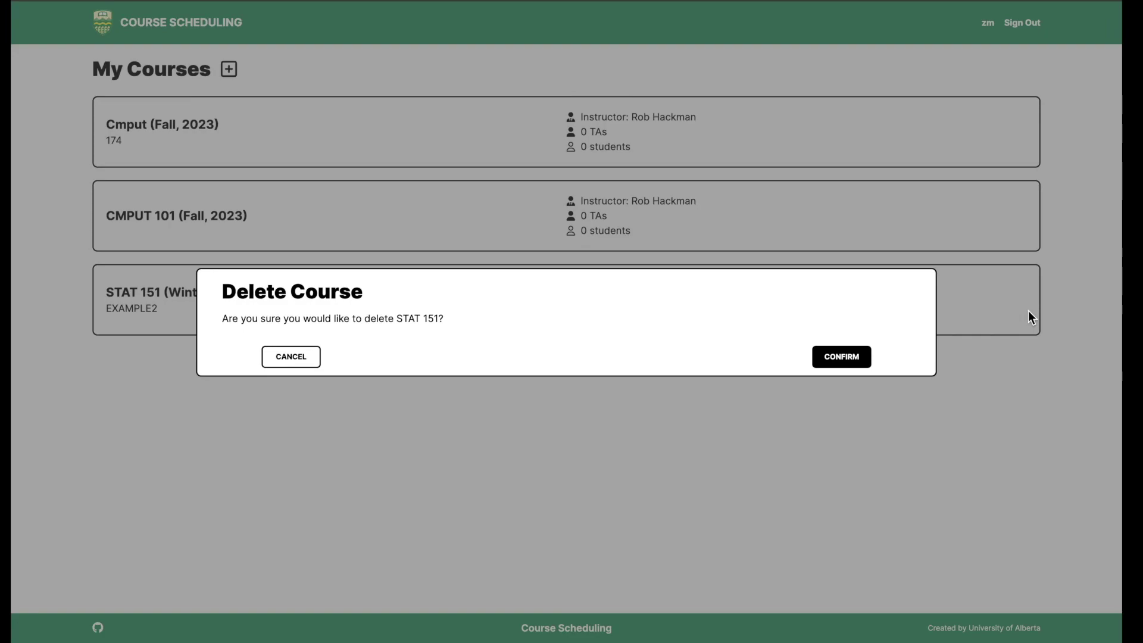
{"action": "left_click", "coordinate": [853, 359]}
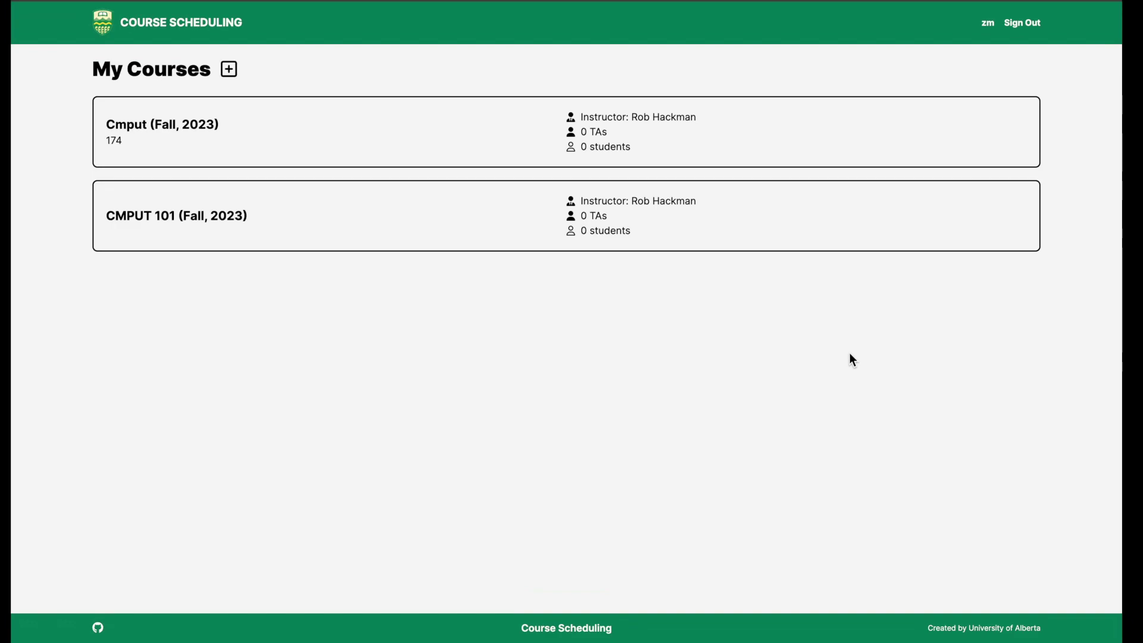
Step: Open the CMPUT 101 course's schedule in calendar view and show the details of LAB D01 on 12/4/2023
{"action": "left_click", "coordinate": [697, 231]}
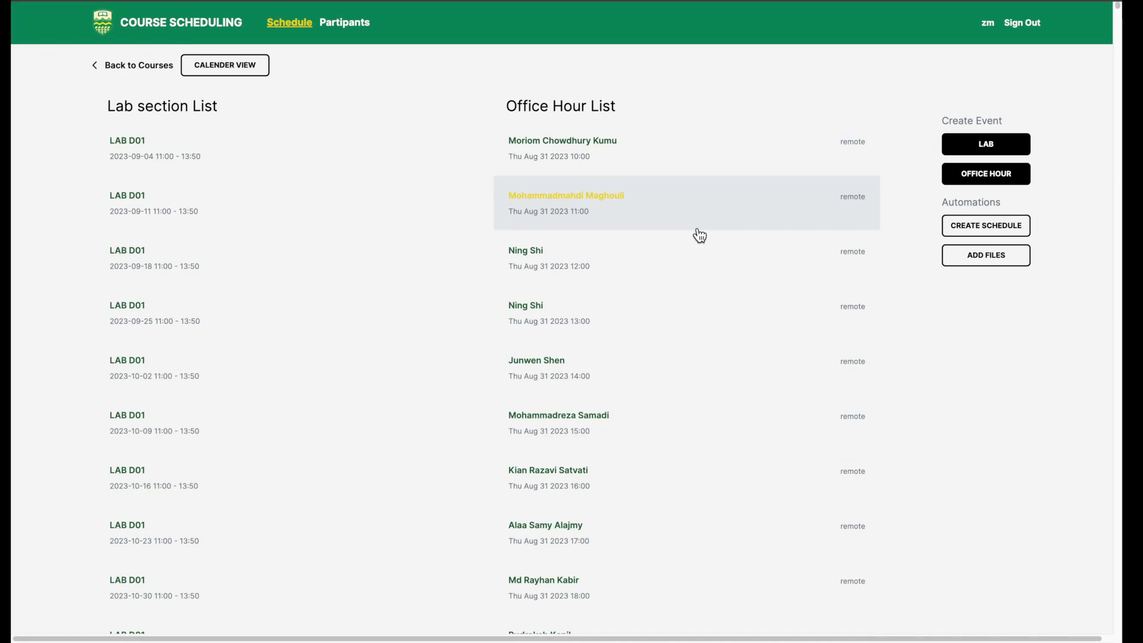
{"action": "left_click", "coordinate": [239, 67]}
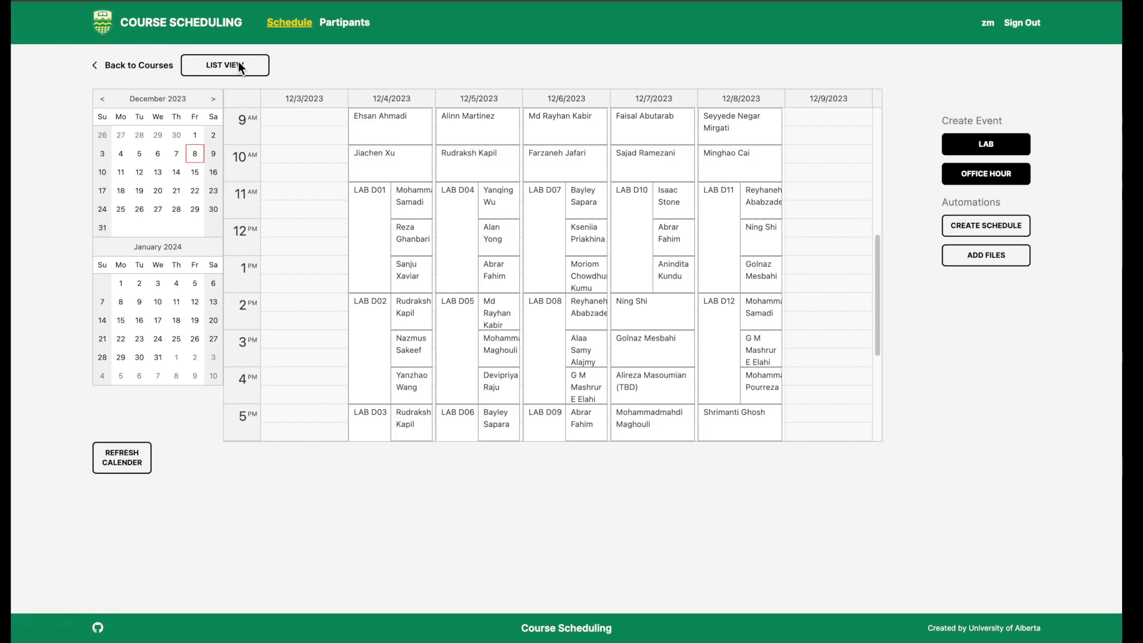
{"action": "left_click", "coordinate": [366, 200]}
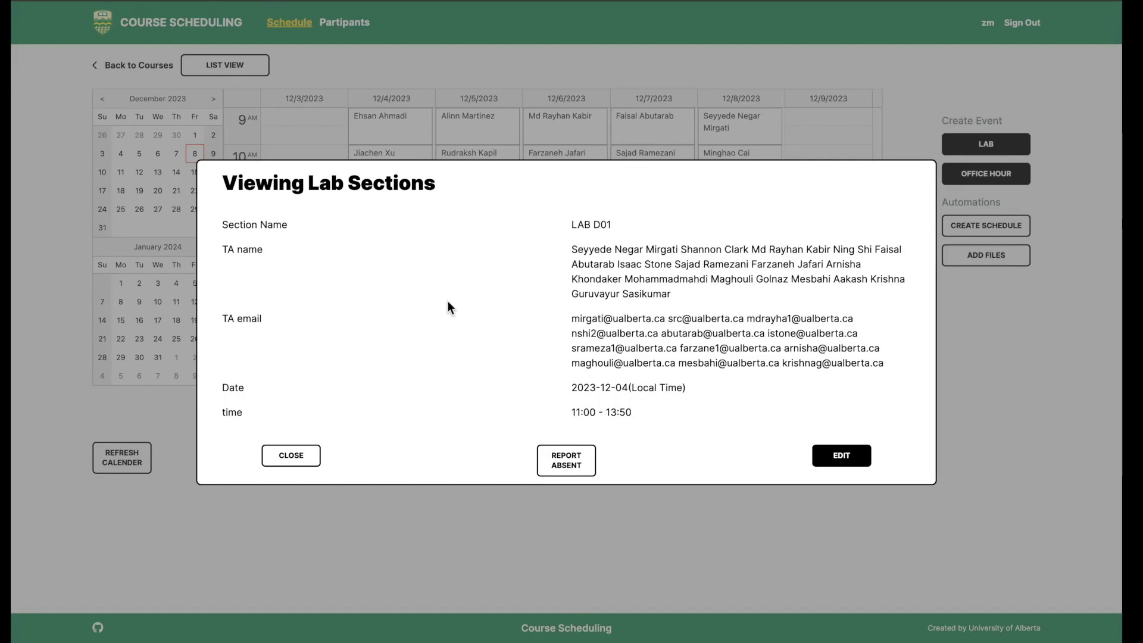
Step: Start an absence report for LAB D01 and select the first, second, fifth and seventh TAs of the section as absent
{"action": "left_click", "coordinate": [559, 462]}
{"action": "left_click", "coordinate": [316, 308]}
{"action": "left_click", "coordinate": [291, 338]}
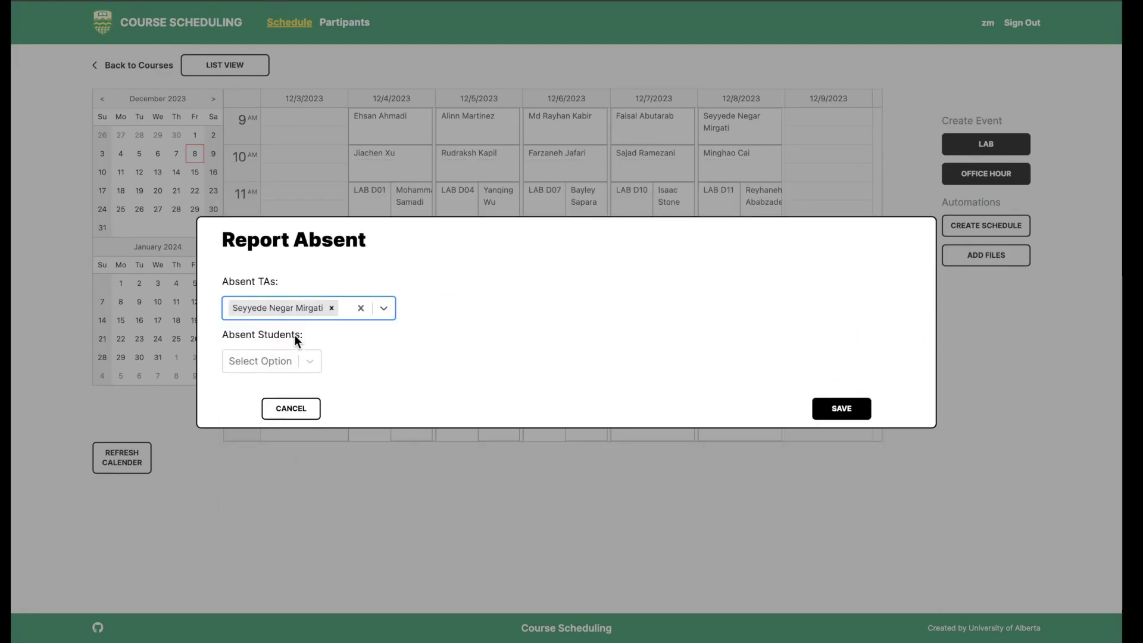
{"action": "left_click", "coordinate": [389, 307]}
{"action": "left_click", "coordinate": [364, 343]}
{"action": "left_click", "coordinate": [466, 311]}
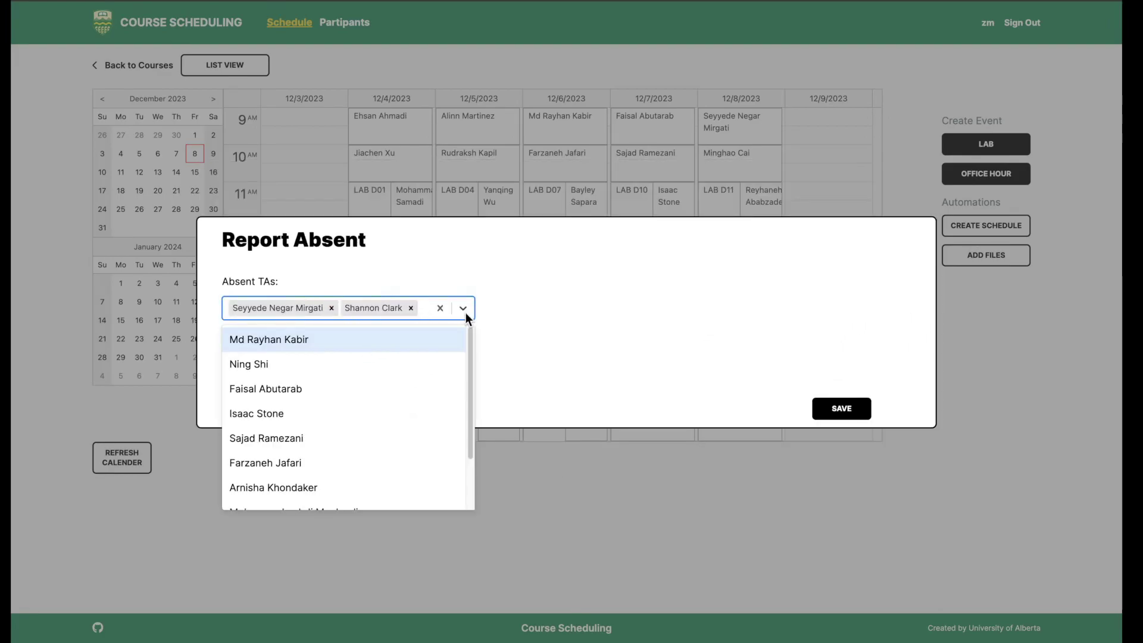
{"action": "left_click", "coordinate": [413, 395]}
{"action": "left_click", "coordinate": [546, 307]}
{"action": "left_click", "coordinate": [477, 412]}
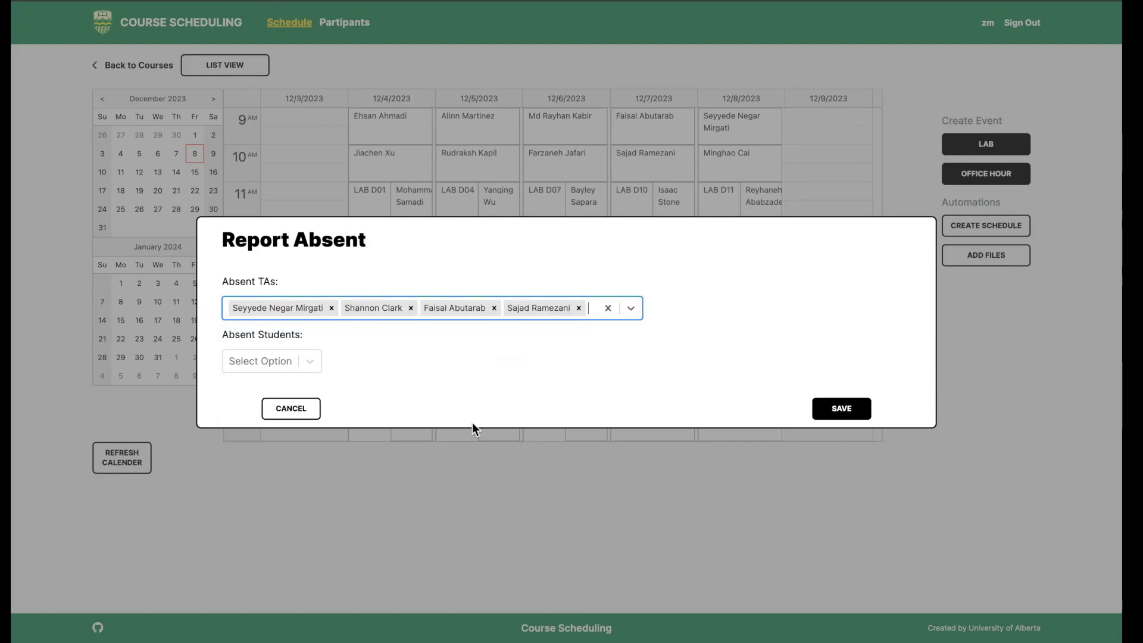
Step: Add the first listed student as absent in the LAB D01 report, and cancel the report without saving
{"action": "left_click", "coordinate": [314, 359]}
{"action": "left_click", "coordinate": [294, 388]}
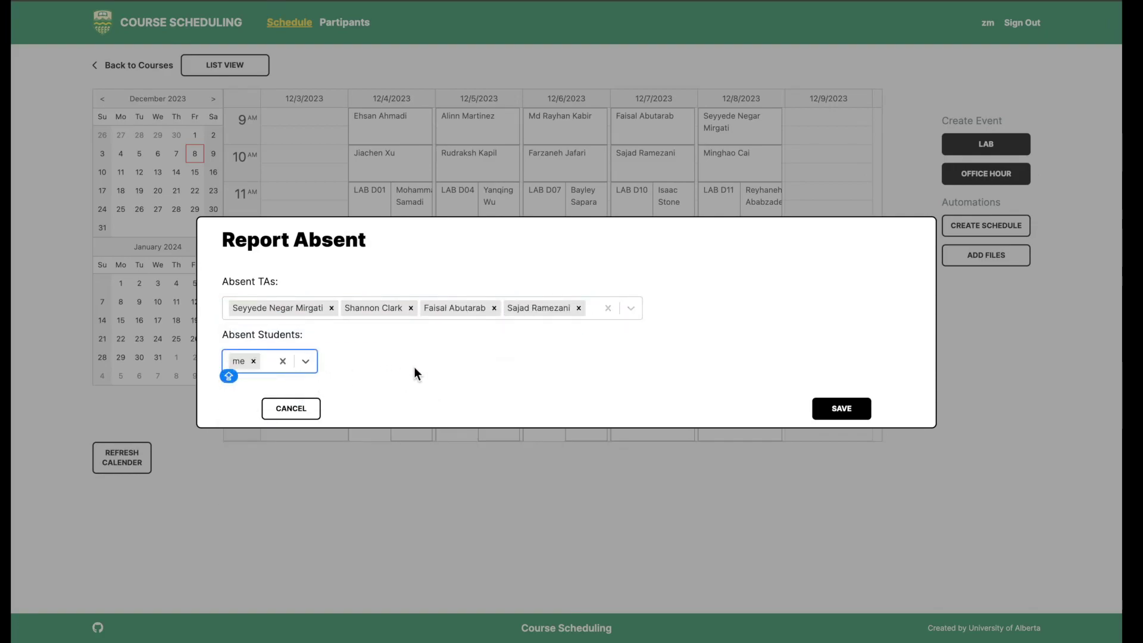
{"action": "left_click", "coordinate": [304, 413]}
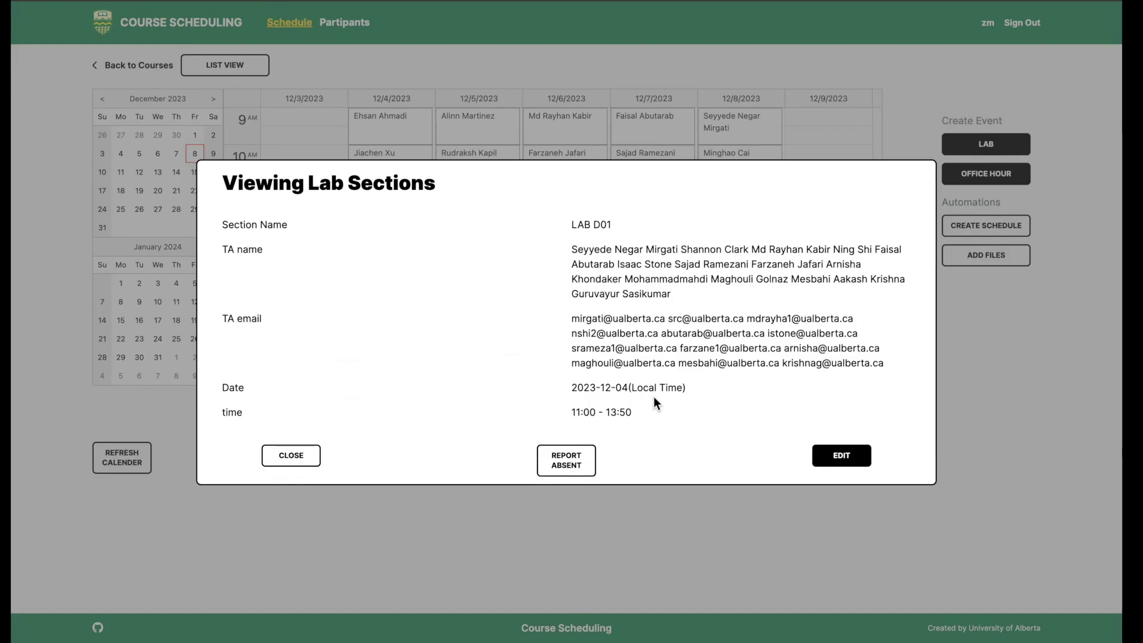
Step: Review the general and student editing pages of LAB D01, and close the section without saving changes
{"action": "left_click", "coordinate": [837, 454]}
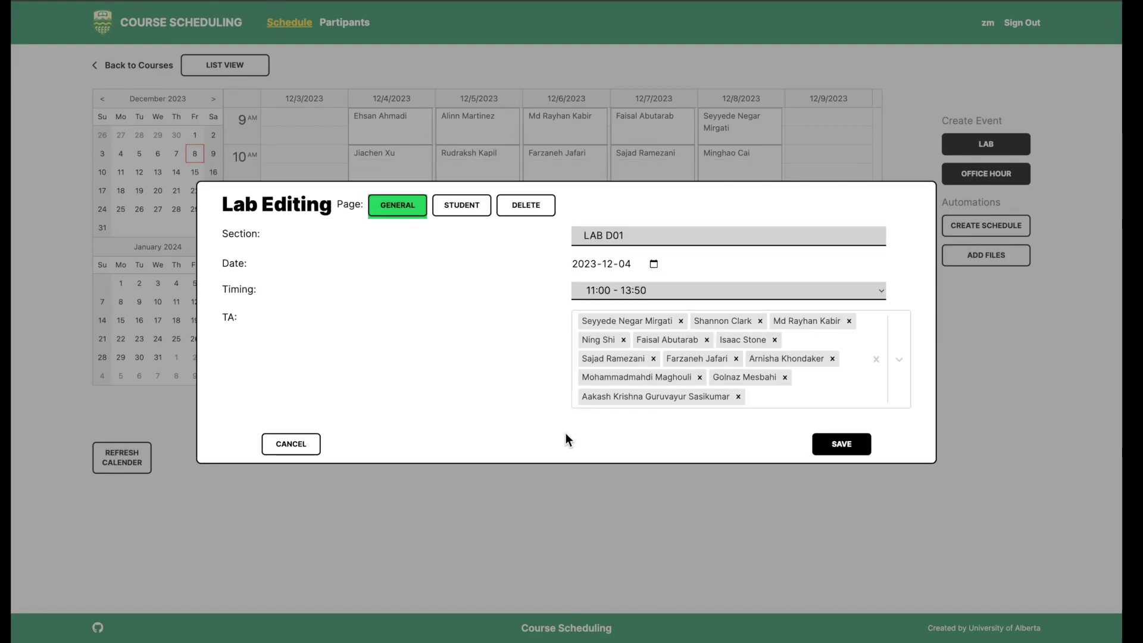
{"action": "left_click", "coordinate": [467, 207]}
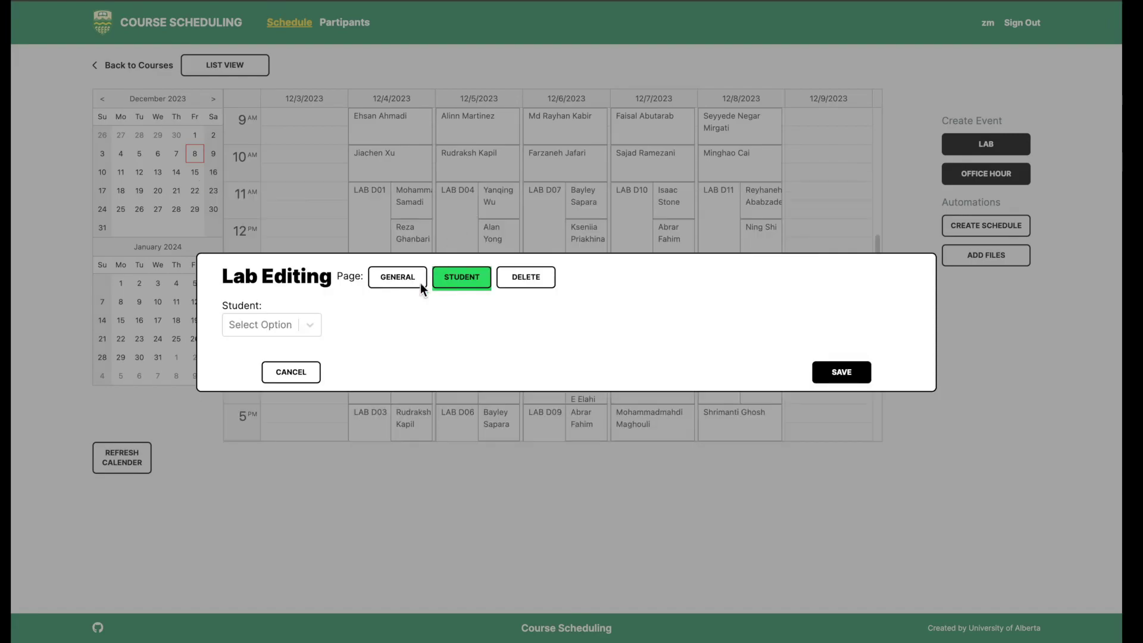
{"action": "left_click", "coordinate": [295, 370]}
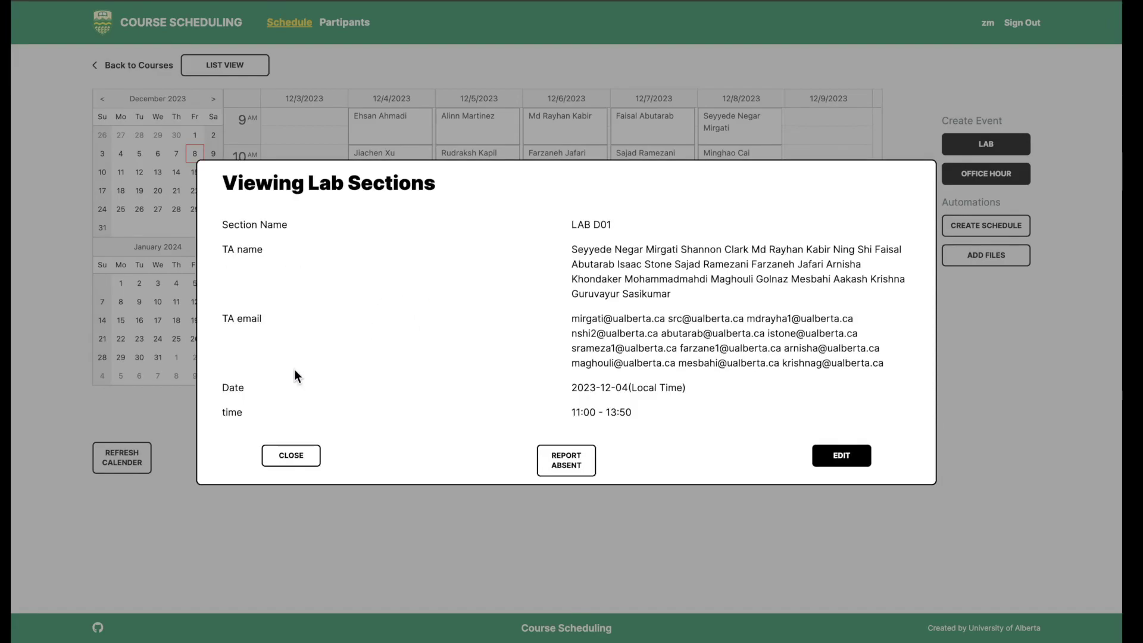
{"action": "left_click", "coordinate": [286, 461]}
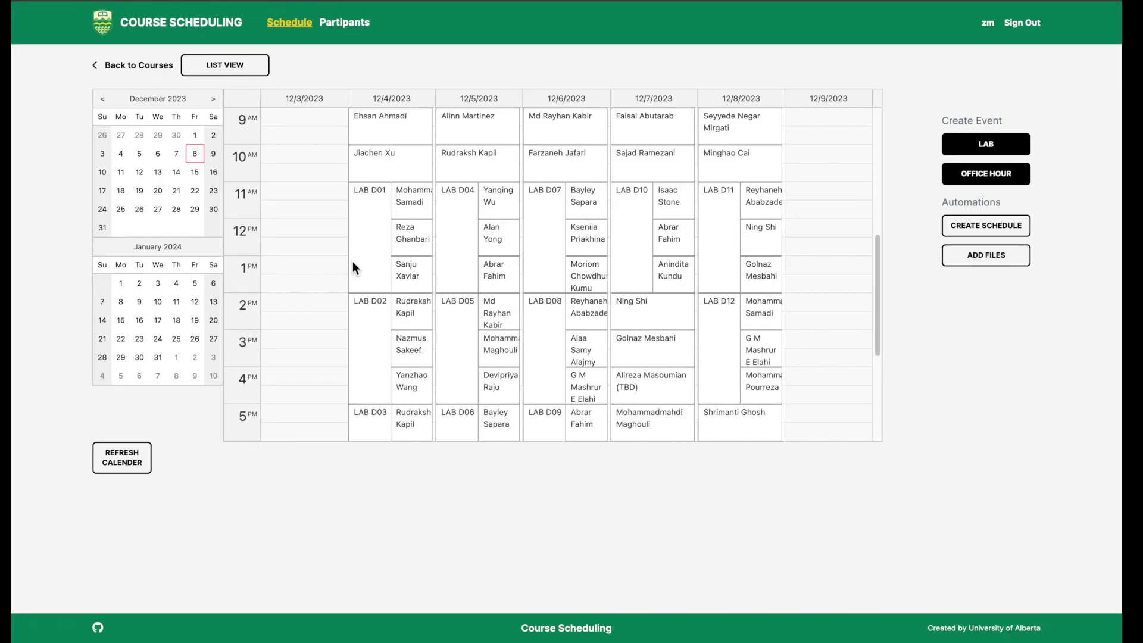
Step: View the 11 AM office hour on 12/4/2023, and check its absence report and general editing page with the date picker
{"action": "left_click", "coordinate": [409, 187]}
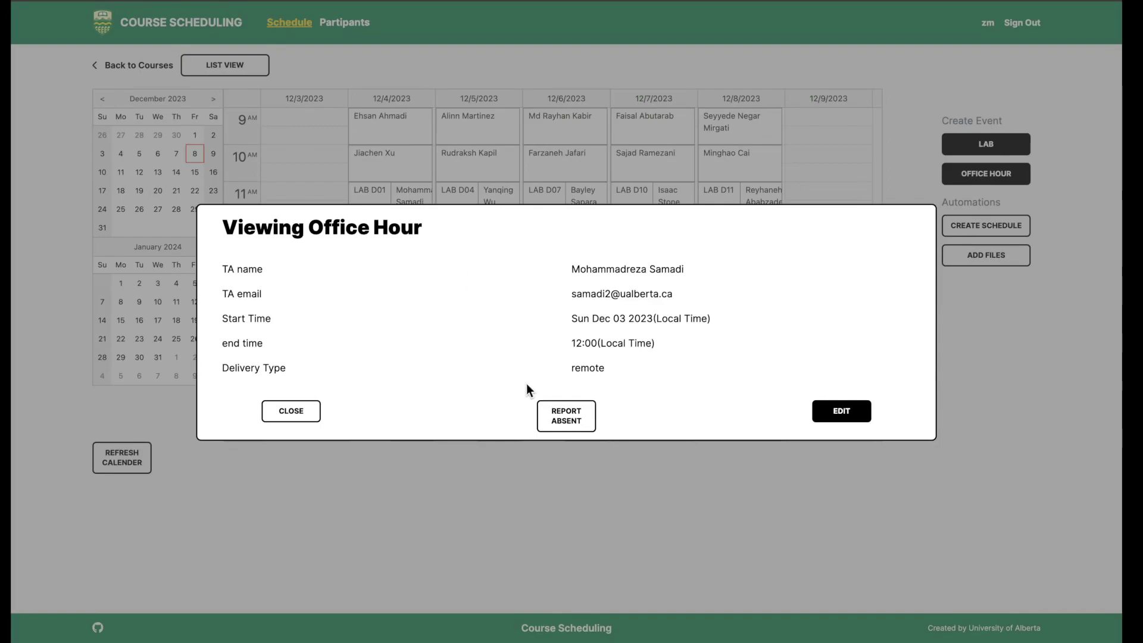
{"action": "left_click", "coordinate": [544, 411]}
{"action": "key", "text": "Escape"}
{"action": "left_click", "coordinate": [837, 414]}
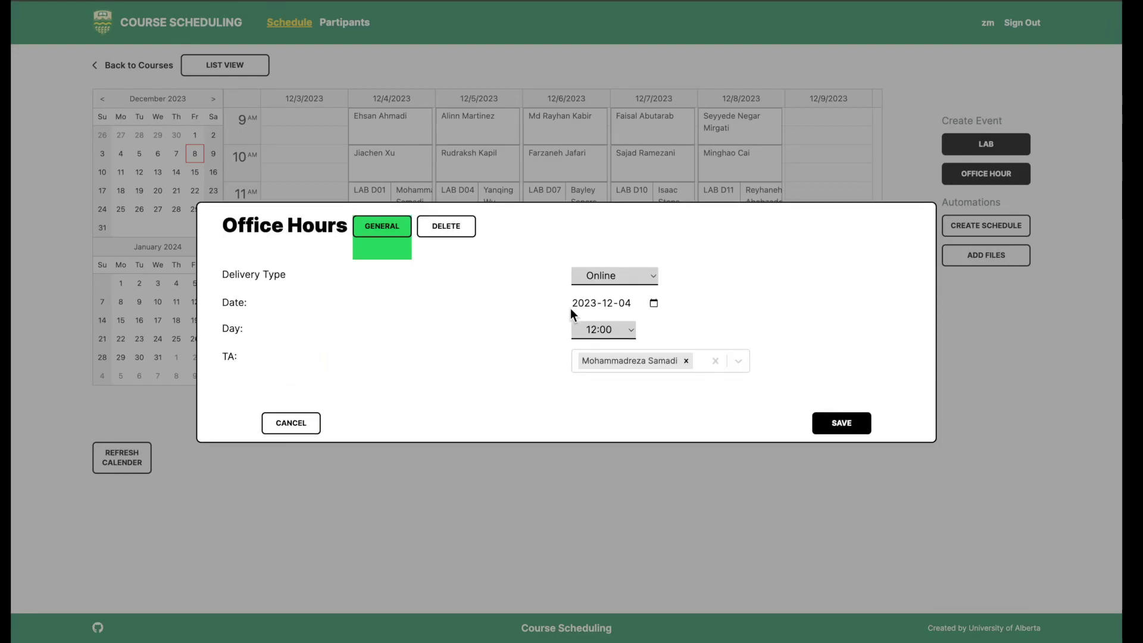
{"action": "left_click", "coordinate": [653, 303]}
{"action": "left_click", "coordinate": [430, 348]}
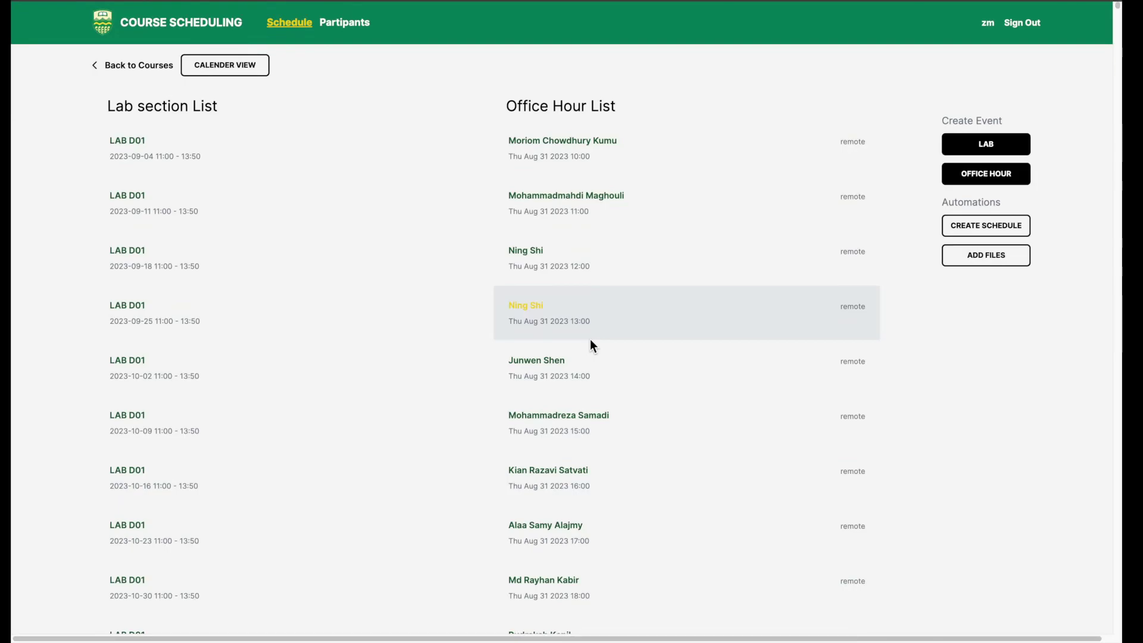
Step: Open the course's file upload form and paste the student, lab and TA lists into their matching information fields
{"action": "left_click", "coordinate": [980, 253]}
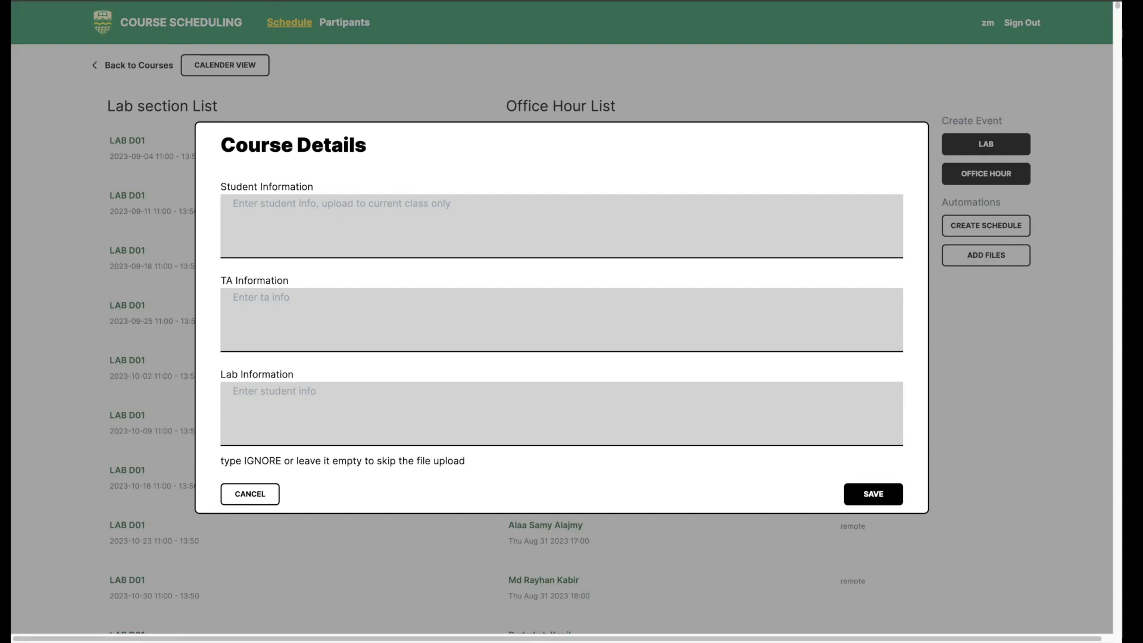
{"action": "left_click", "coordinate": [492, 199]}
{"action": "key", "text": "super+v"}
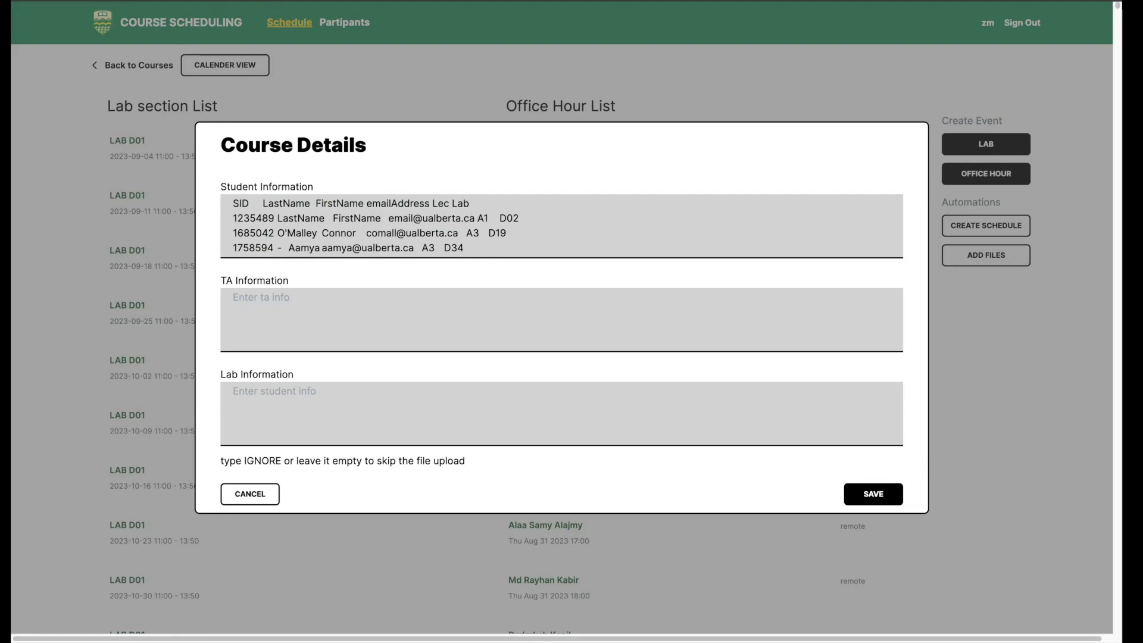
{"action": "left_click", "coordinate": [439, 416]}
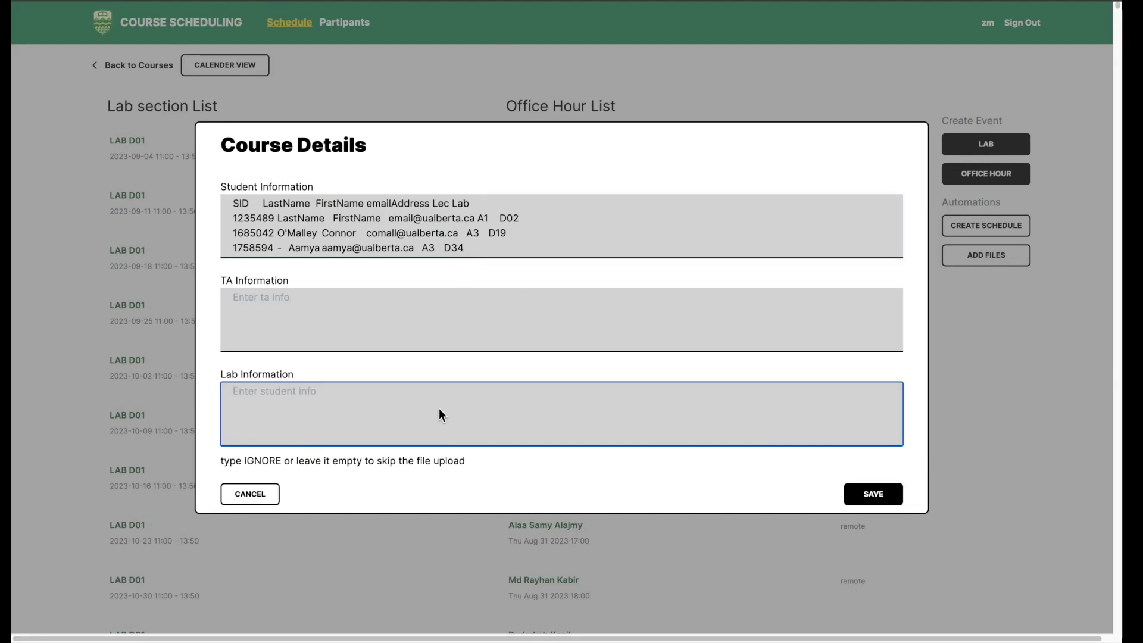
{"action": "key", "text": "super+v"}
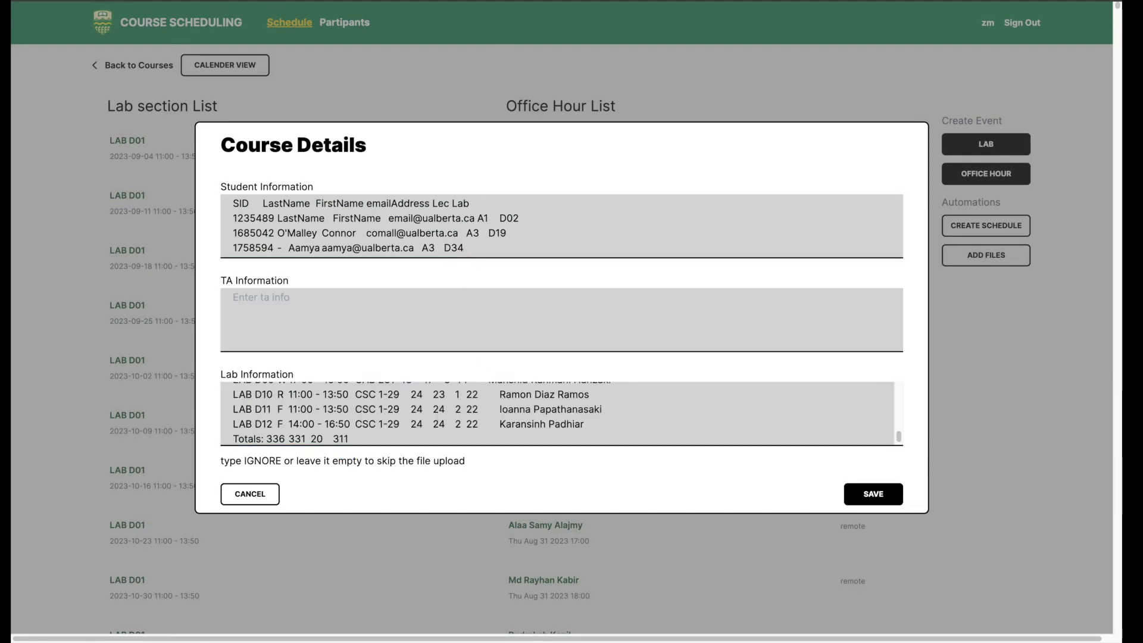
{"action": "left_click", "coordinate": [369, 296]}
{"action": "key", "text": "super+v"}
{"action": "key", "text": "Caps_Lock"}
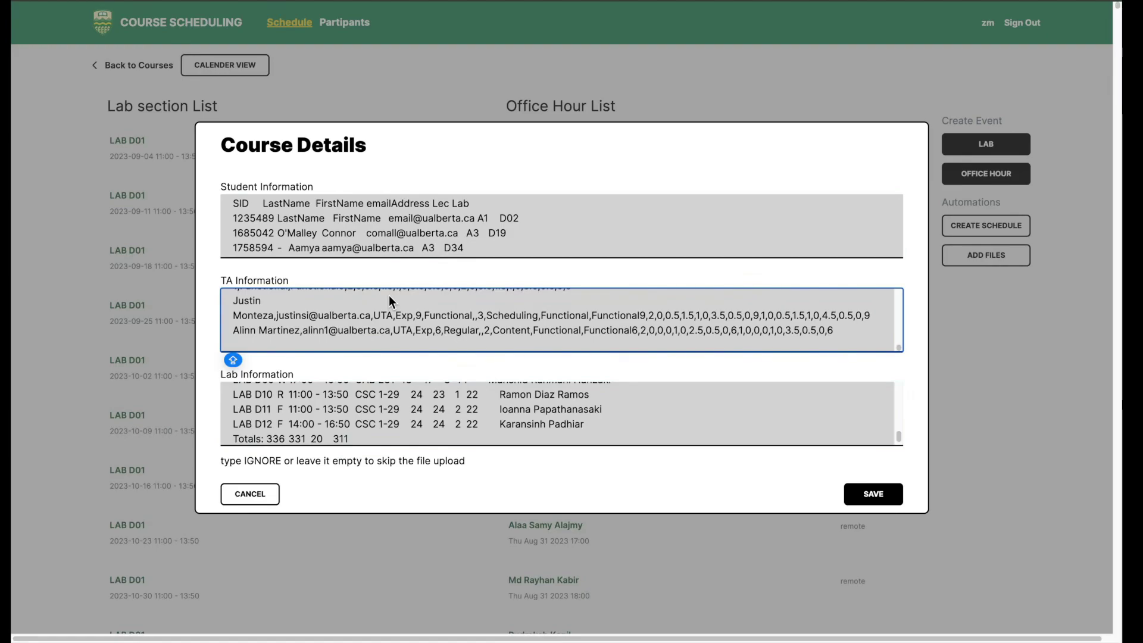
Step: Review the pasted TA and lab information in the Course Details form, and cancel the upload without saving
{"action": "scroll", "coordinate": [388, 295], "scroll_direction": "up", "scroll_amount": 5}
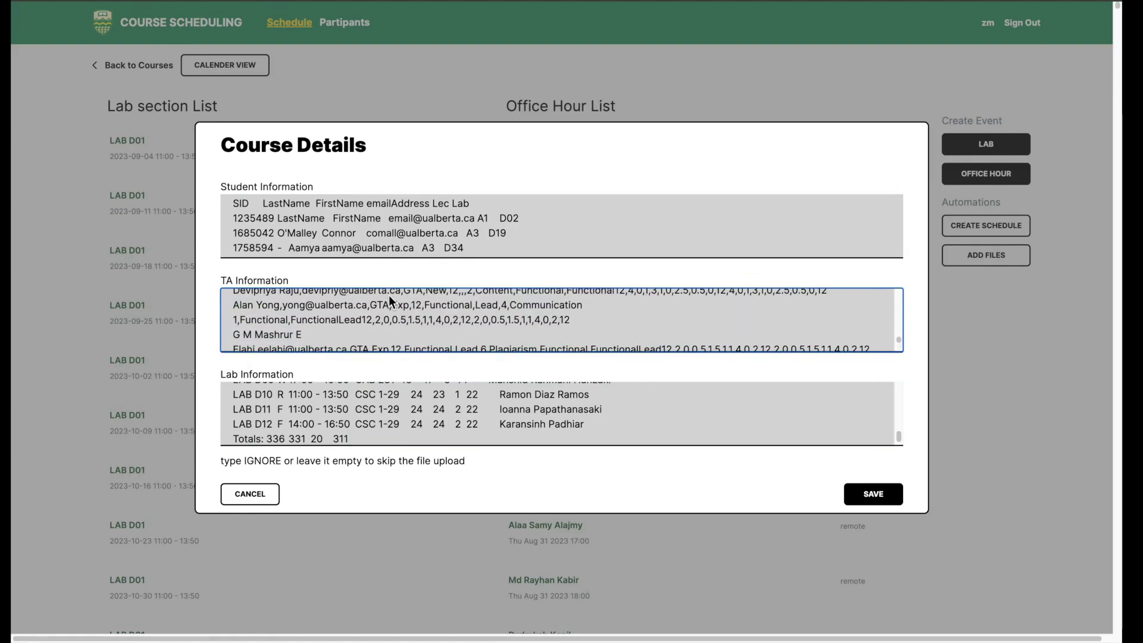
{"action": "scroll", "coordinate": [388, 295], "scroll_direction": "up", "scroll_amount": 2}
{"action": "scroll", "coordinate": [378, 407], "scroll_direction": "up", "scroll_amount": 6}
{"action": "scroll", "coordinate": [378, 407], "scroll_direction": "up", "scroll_amount": 2}
{"action": "scroll", "coordinate": [453, 241], "scroll_direction": "down", "scroll_amount": 1}
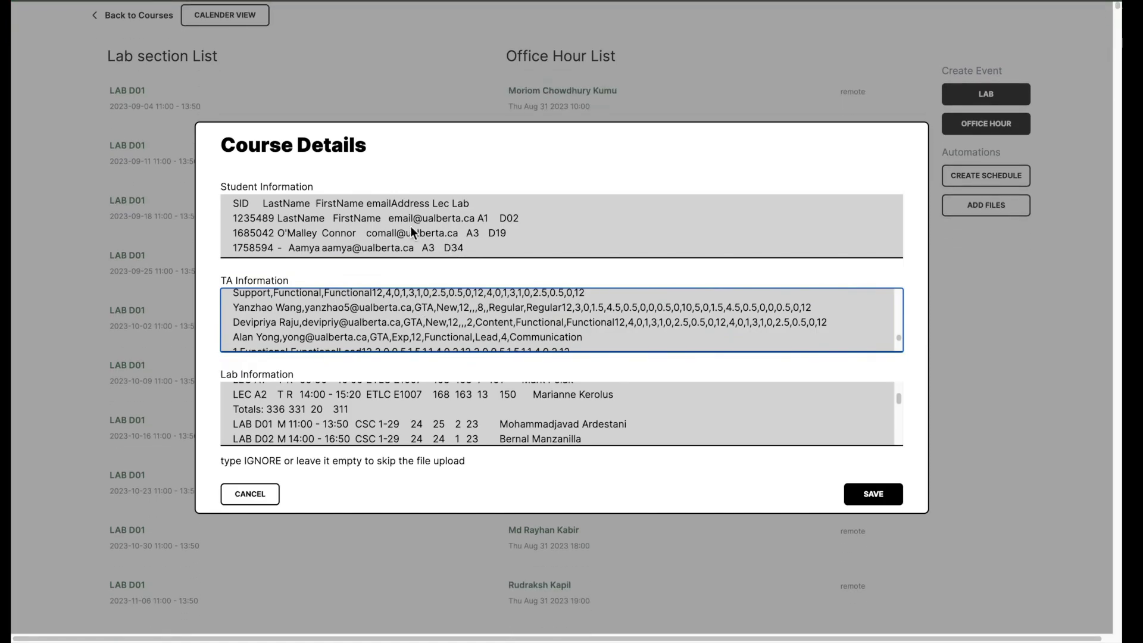
{"action": "scroll", "coordinate": [411, 229], "scroll_direction": "down", "scroll_amount": 1}
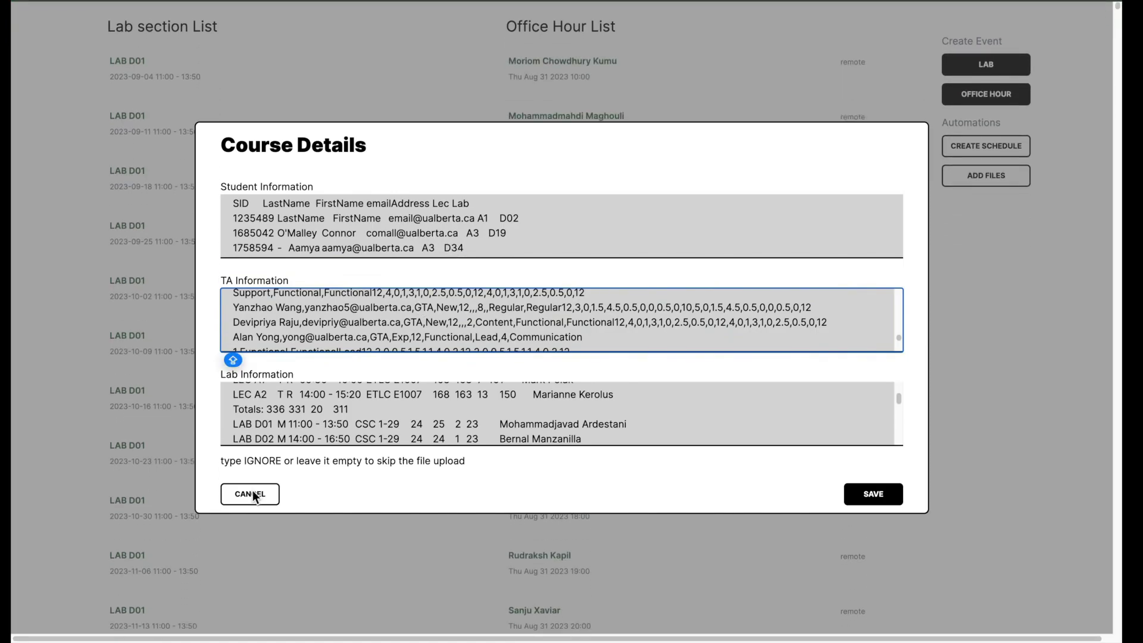
{"action": "scroll", "coordinate": [276, 423], "scroll_direction": "down", "scroll_amount": 3}
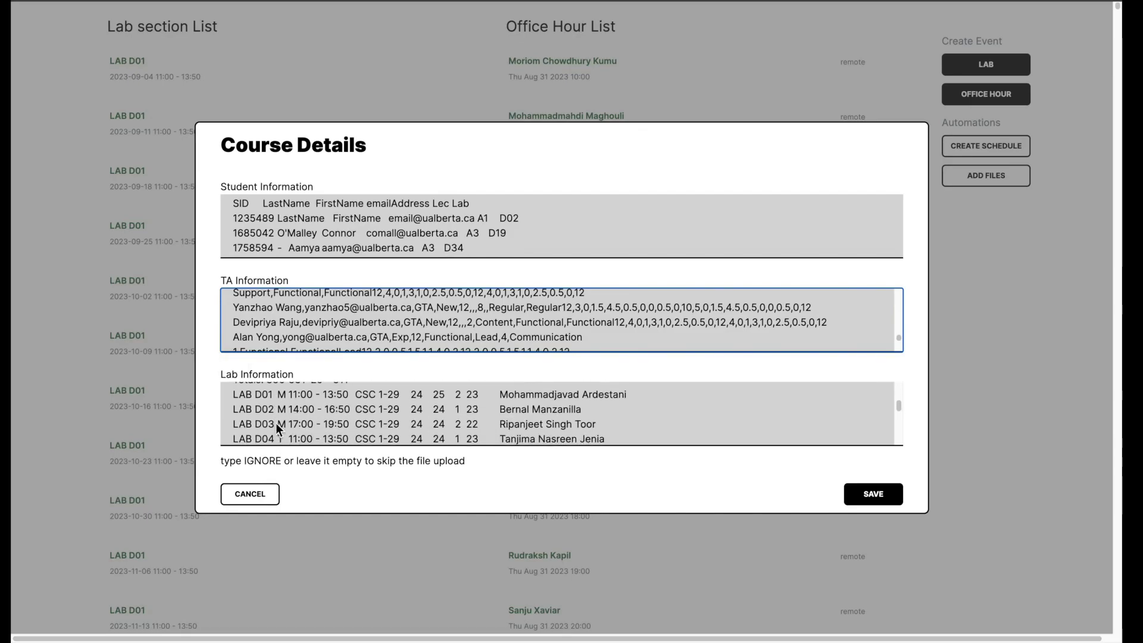
{"action": "left_click", "coordinate": [254, 493]}
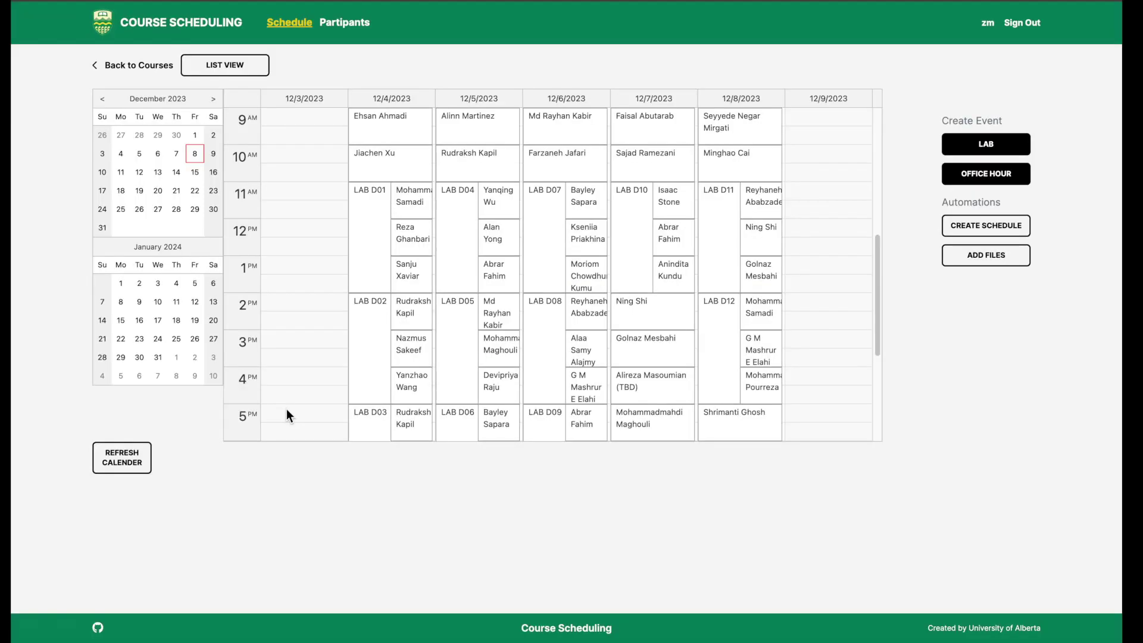
Step: Open the course's participants list, view the first listed TA's details, and close them
{"action": "left_click", "coordinate": [341, 23]}
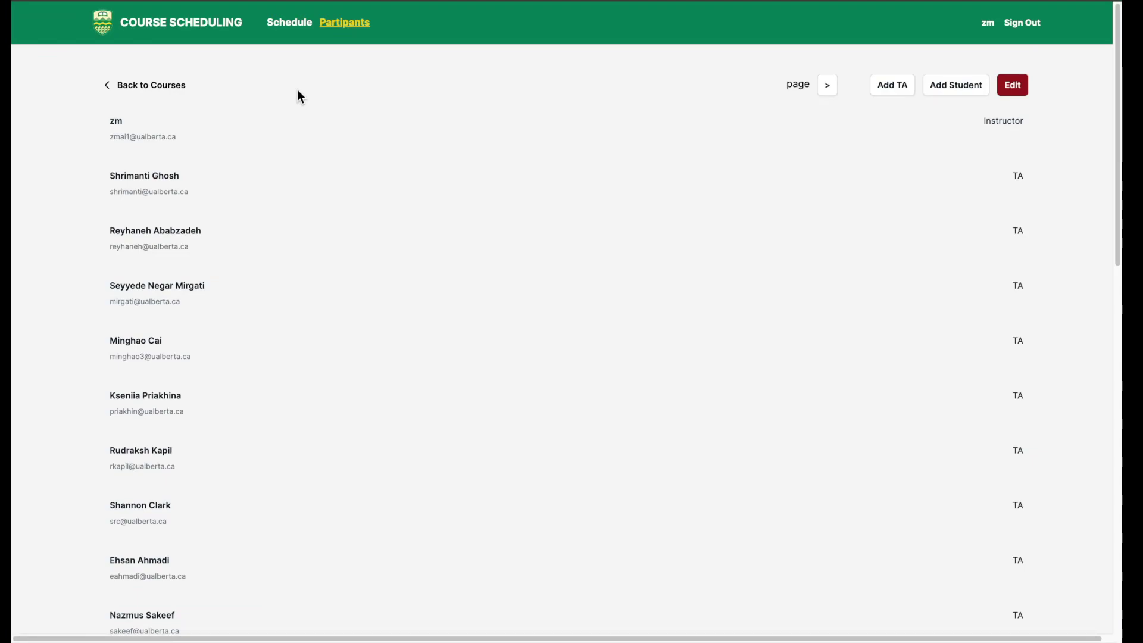
{"action": "left_click", "coordinate": [338, 191]}
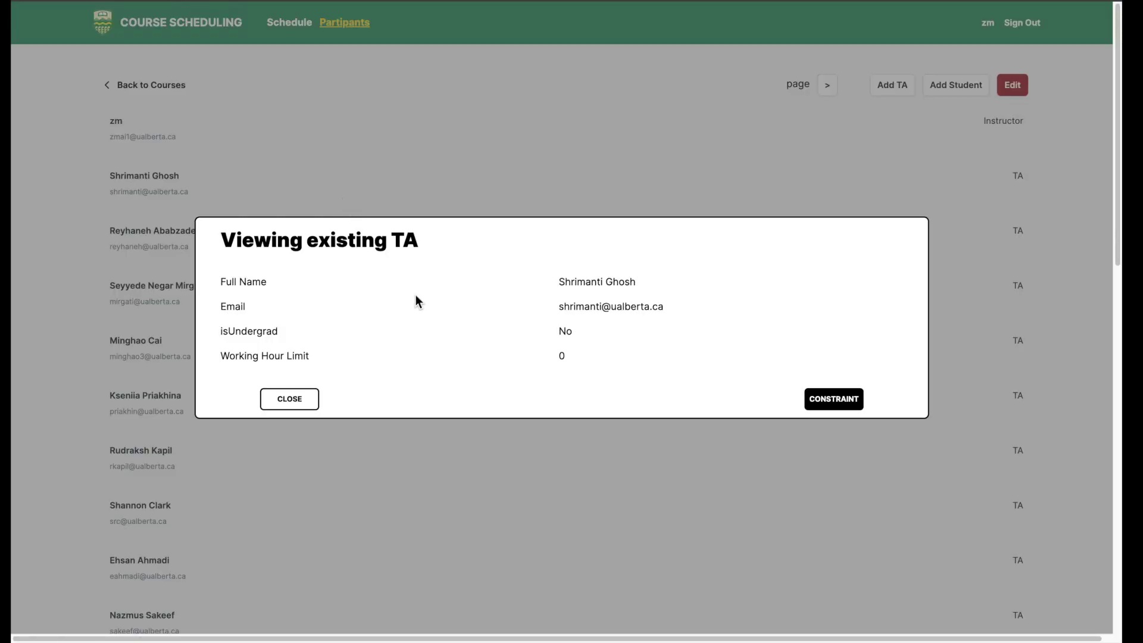
{"action": "left_click", "coordinate": [283, 400]}
Step: Edit the first listed TA to have a work hour limit of 4 and undergrad student status Yes, and save
{"action": "left_click", "coordinate": [1012, 88]}
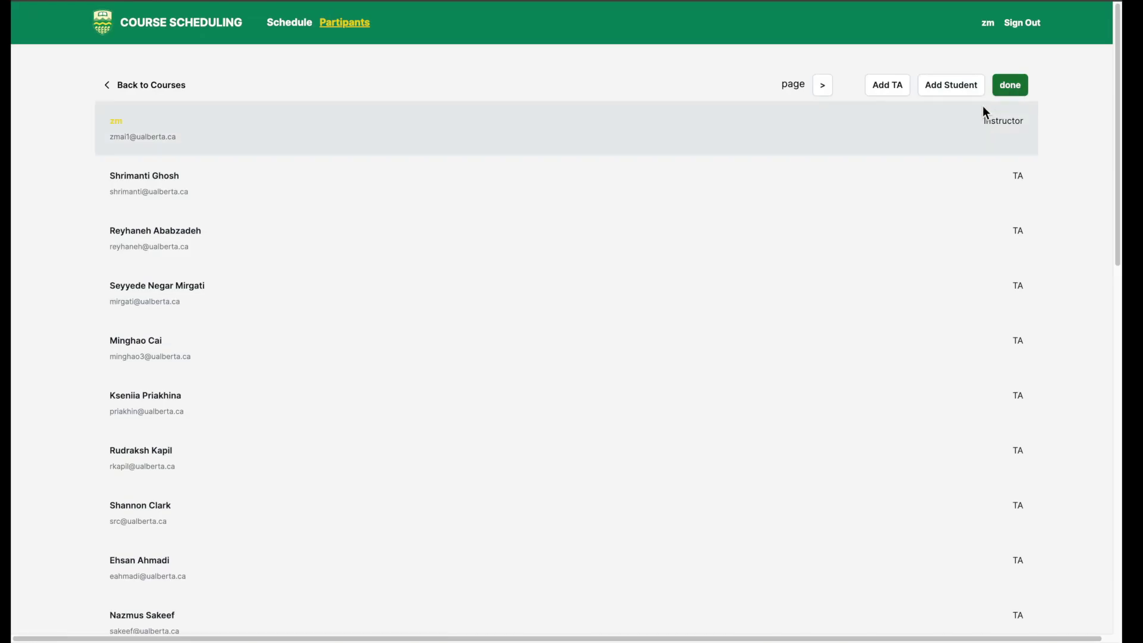
{"action": "left_click", "coordinate": [813, 192]}
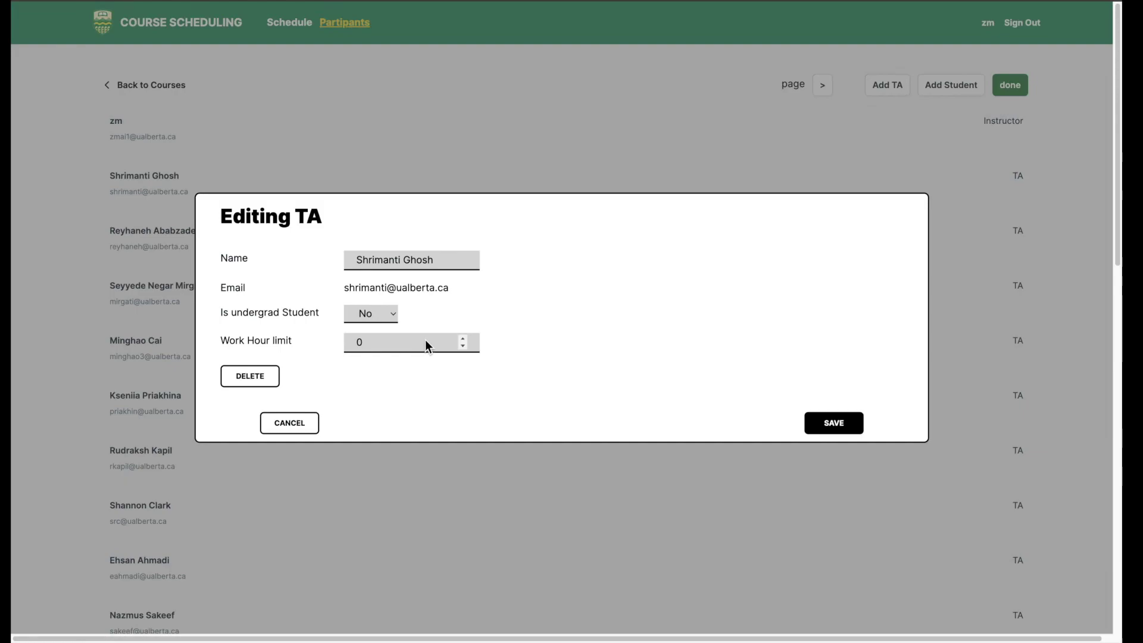
{"action": "left_click", "coordinate": [462, 340]}
{"action": "key", "text": "BackSpace"}
{"action": "type", "text": "4"}
{"action": "left_click", "coordinate": [384, 314]}
{"action": "left_click", "coordinate": [374, 299]}
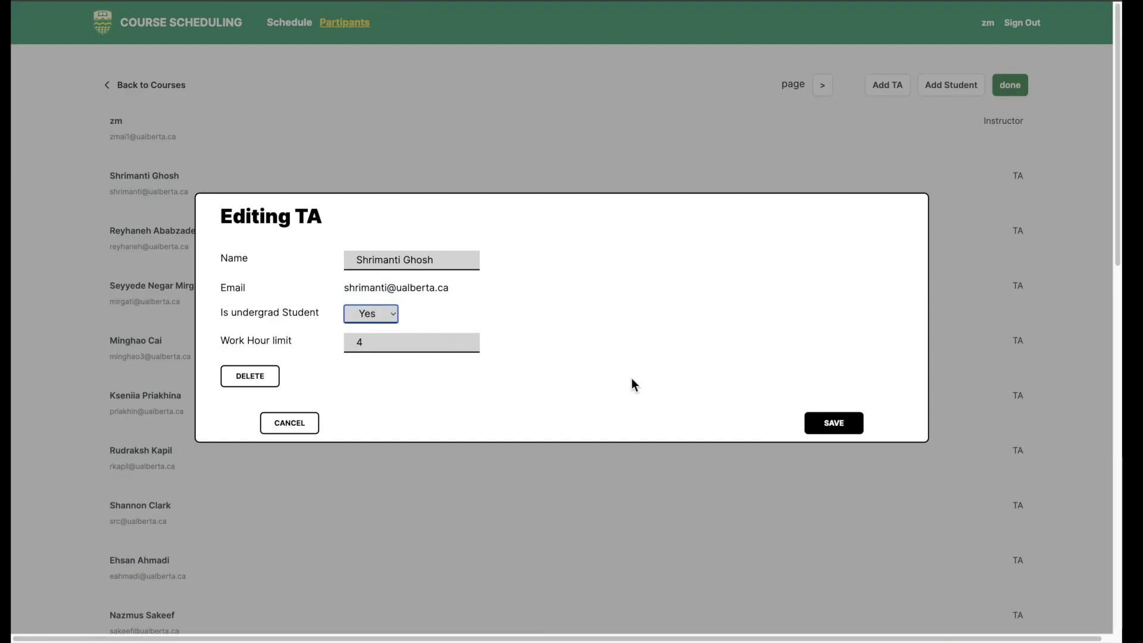
{"action": "left_click", "coordinate": [834, 423]}
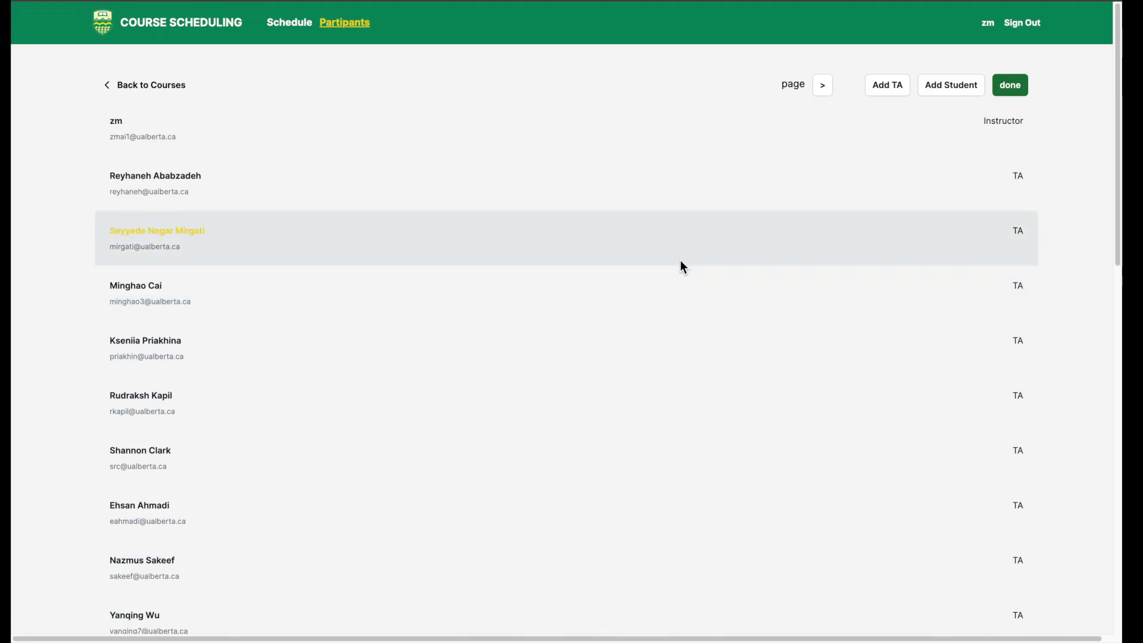
Step: Check the fourth listed TA's editing form, and leave participant editing without changing anything
{"action": "left_click", "coordinate": [677, 326]}
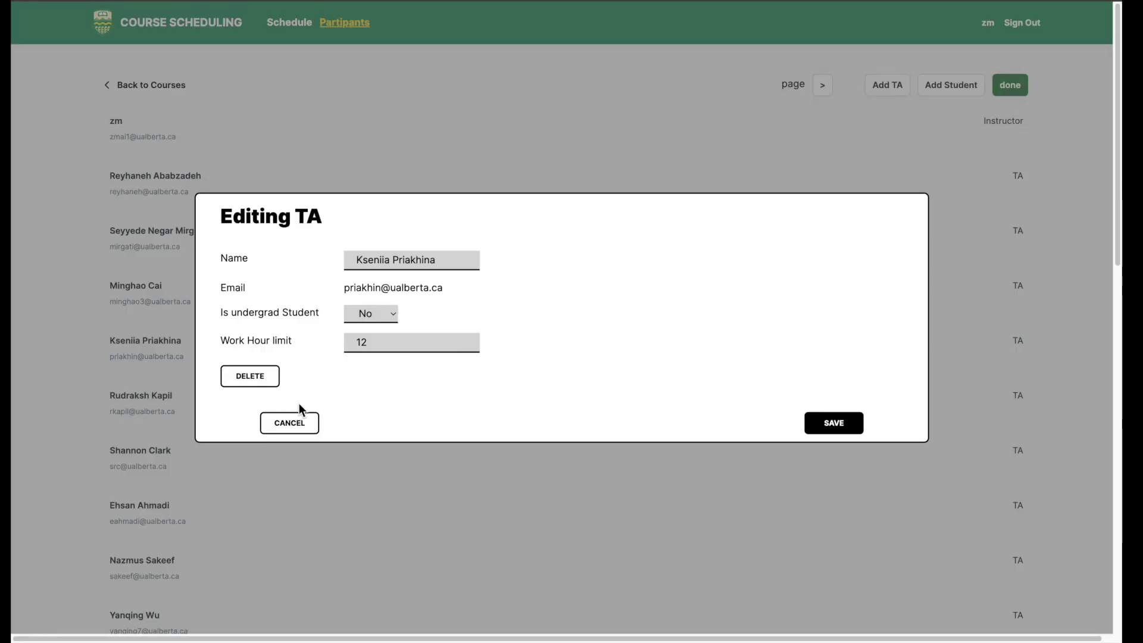
{"action": "left_click", "coordinate": [290, 422]}
{"action": "left_click", "coordinate": [1008, 89]}
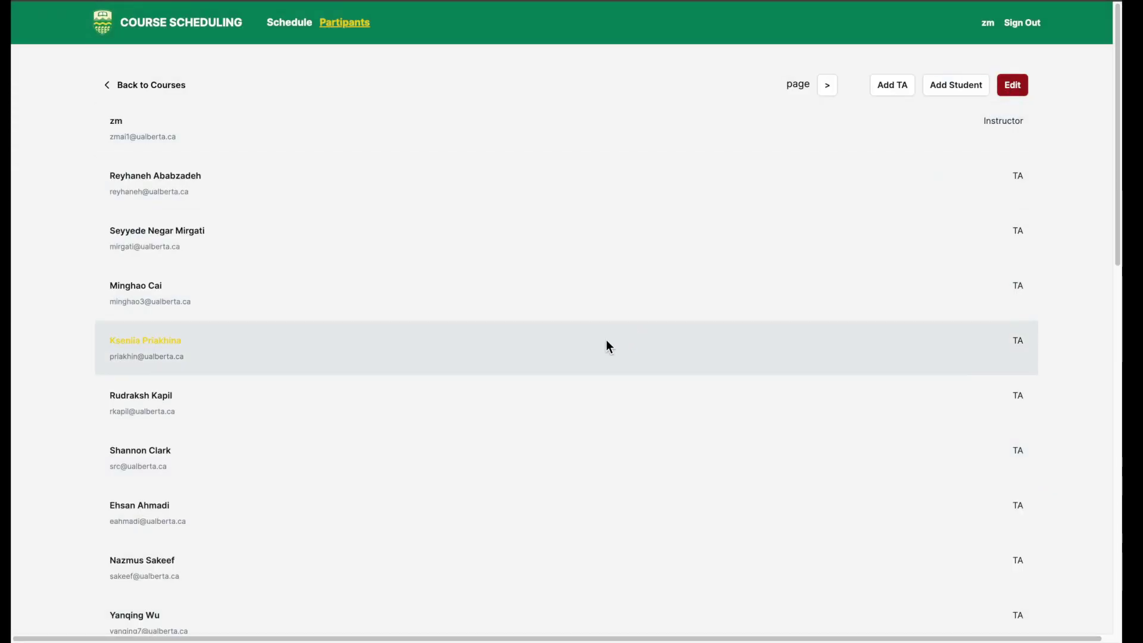
Step: Toggle Friday 8 am and some early-afternoon Friday slots in the fourth TA's schedule constraints, and cancel without saving
{"action": "left_click", "coordinate": [606, 342]}
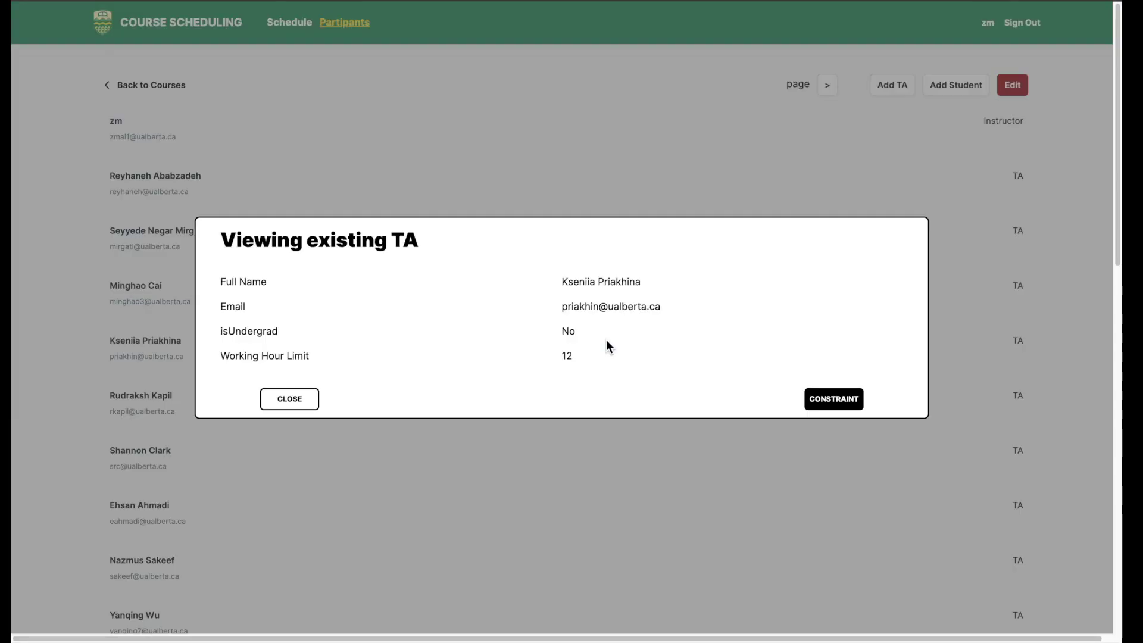
{"action": "left_click", "coordinate": [822, 405]}
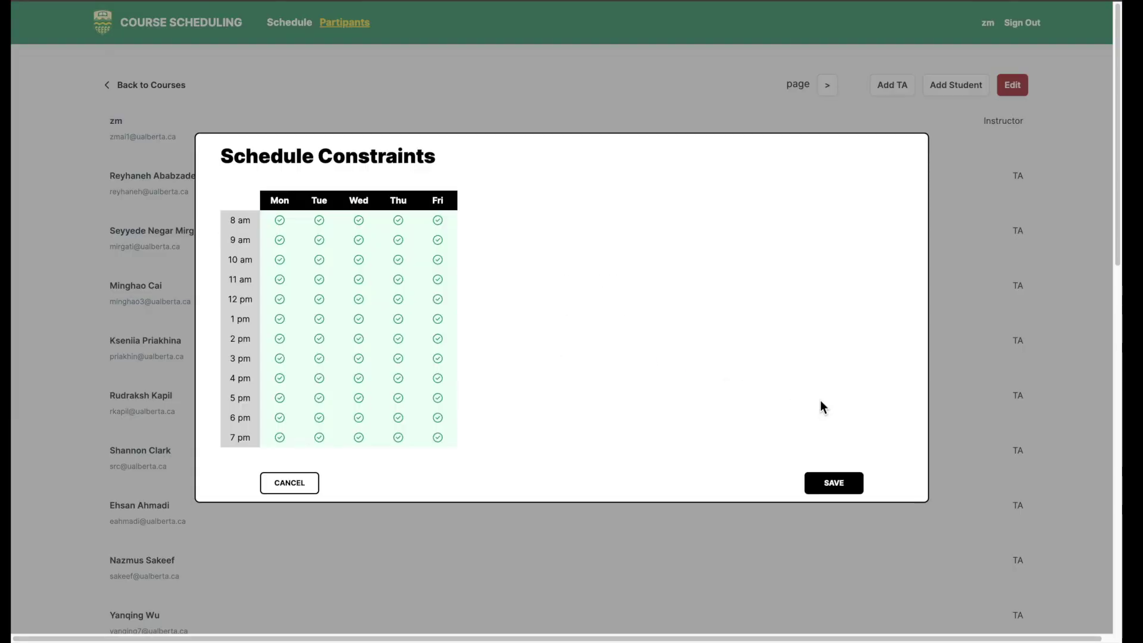
{"action": "left_click", "coordinate": [436, 221]}
{"action": "left_click_drag", "start_coordinate": [437, 311], "coordinate": [437, 348]}
{"action": "left_click", "coordinate": [292, 480]}
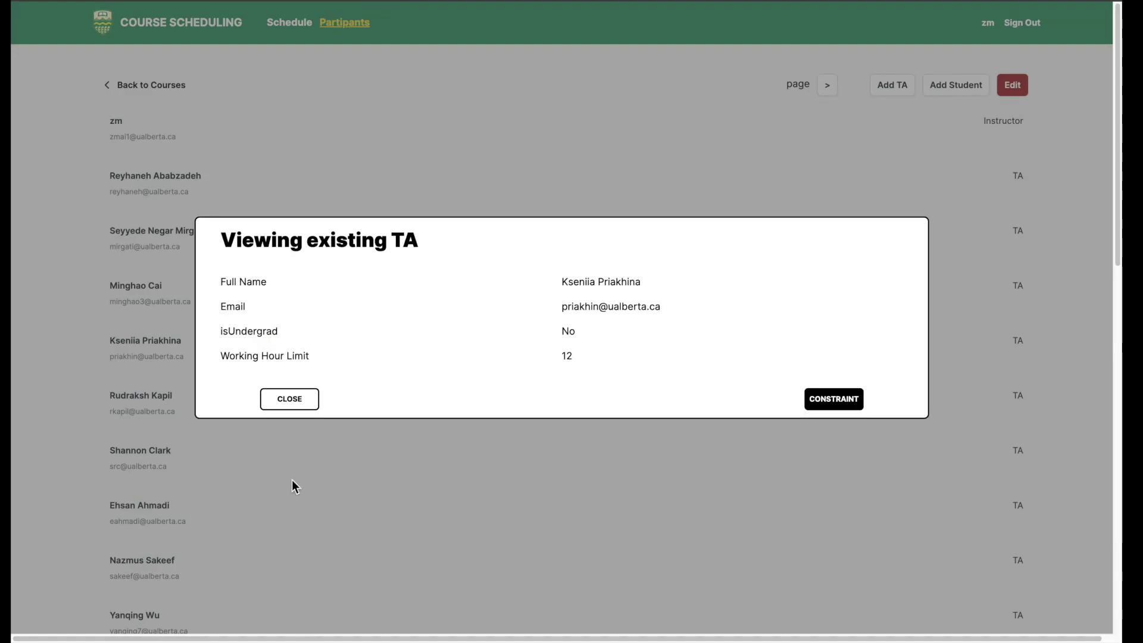
{"action": "left_click", "coordinate": [295, 401]}
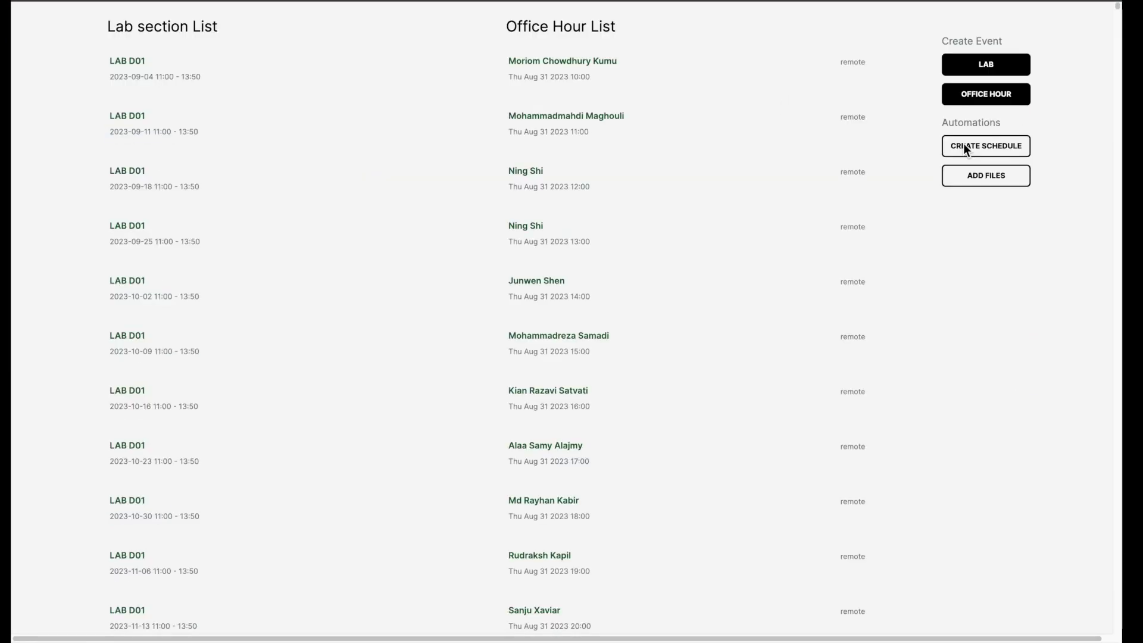
Step: Open the optimized schedule solver for cmput 174 from the schedule, and cancel without running it
{"action": "left_click", "coordinate": [964, 146]}
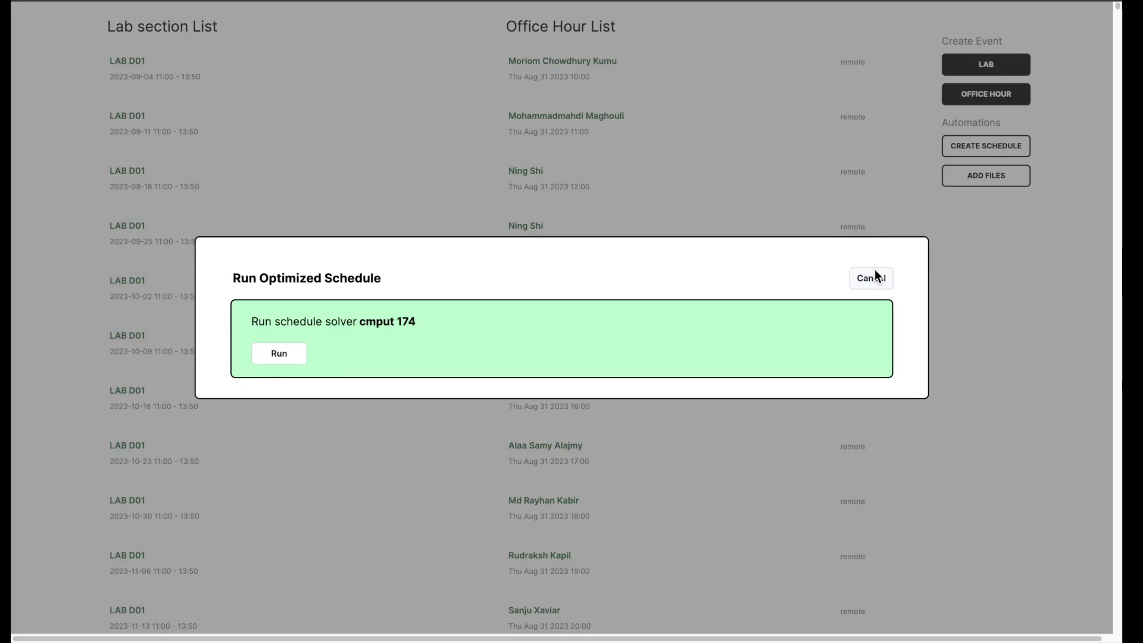
{"action": "left_click", "coordinate": [873, 278]}
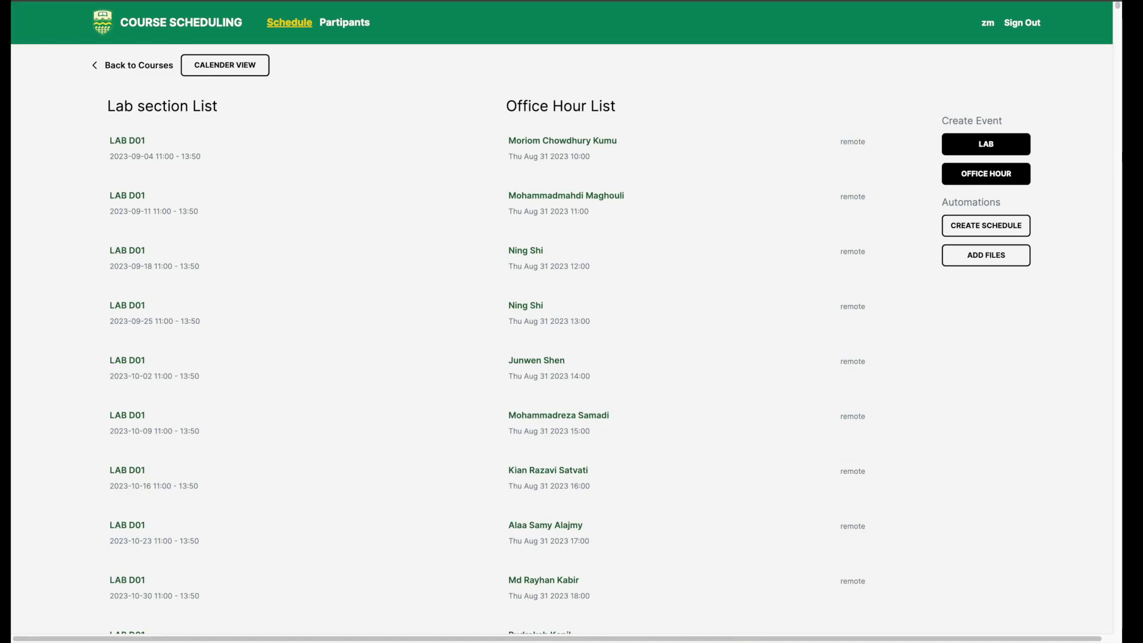